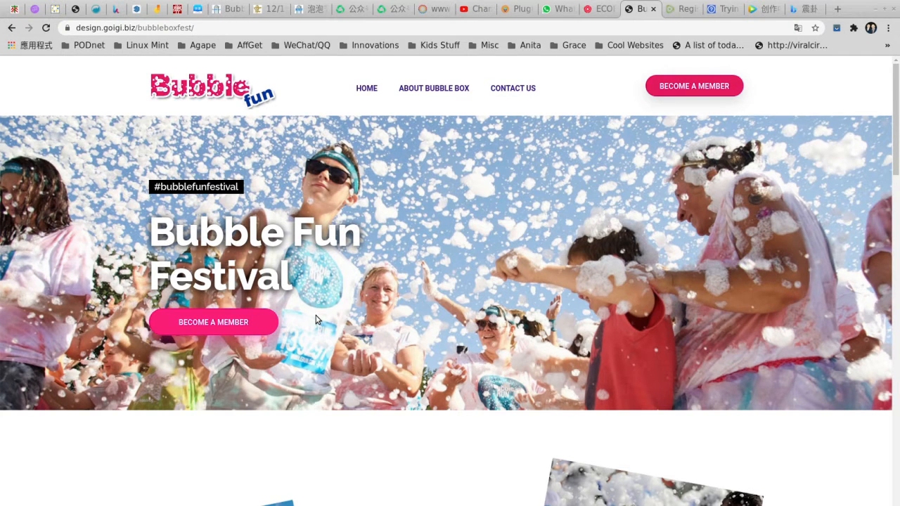
scroll(317, 320, down, 5)
scroll(316, 320, down, 3)
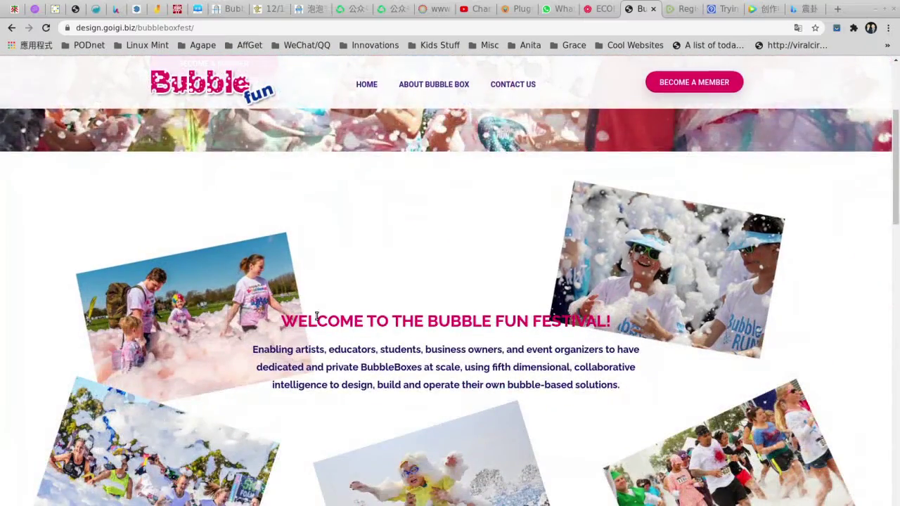
scroll(317, 318, down, 3)
scroll(315, 320, down, 3)
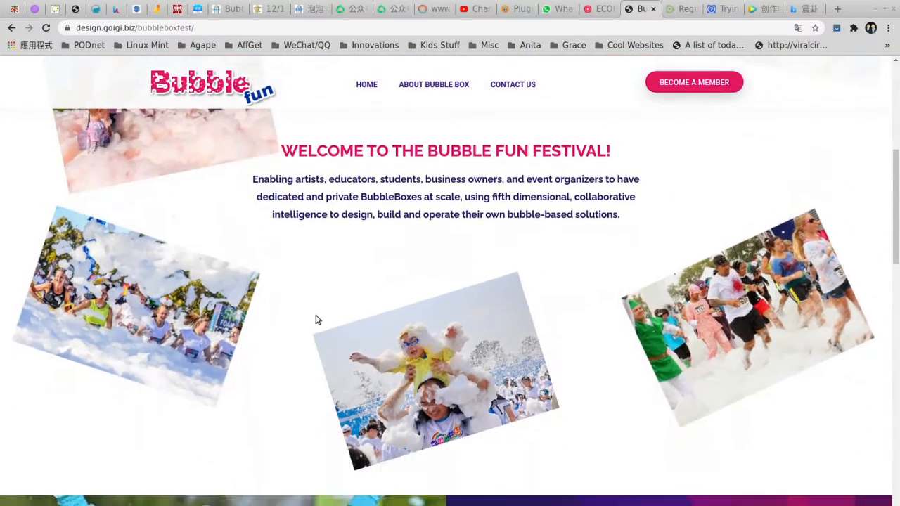
scroll(315, 320, down, 3)
scroll(315, 320, up, 3)
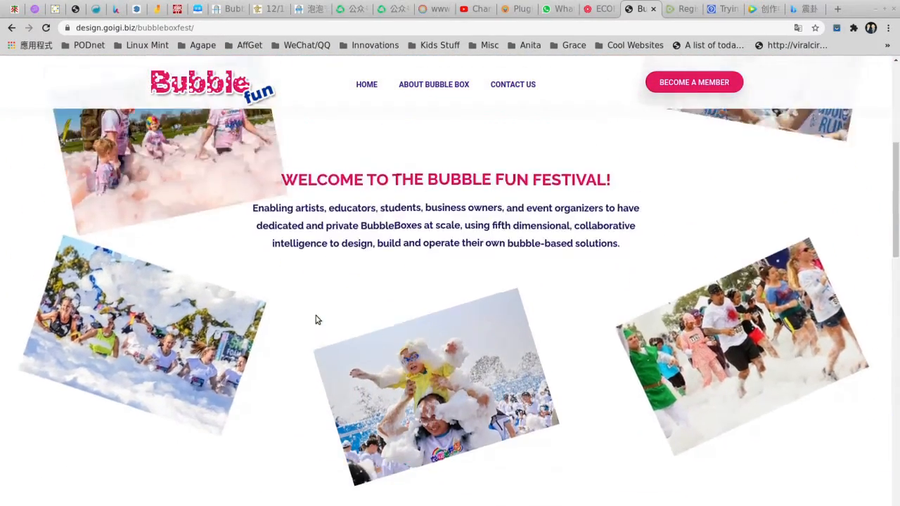
scroll(315, 320, up, 3)
scroll(316, 320, up, 5)
scroll(316, 320, up, 2)
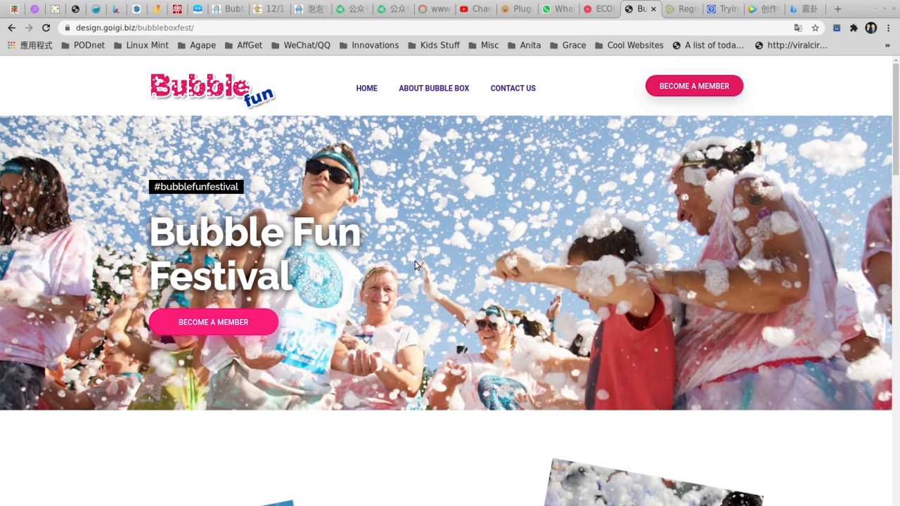
scroll(415, 321, down, 3)
scroll(414, 321, up, 3)
Compare the English bubblefun.org homepage with the Chinese 泡泡节 site, ending on paopaojie.org
click(310, 8)
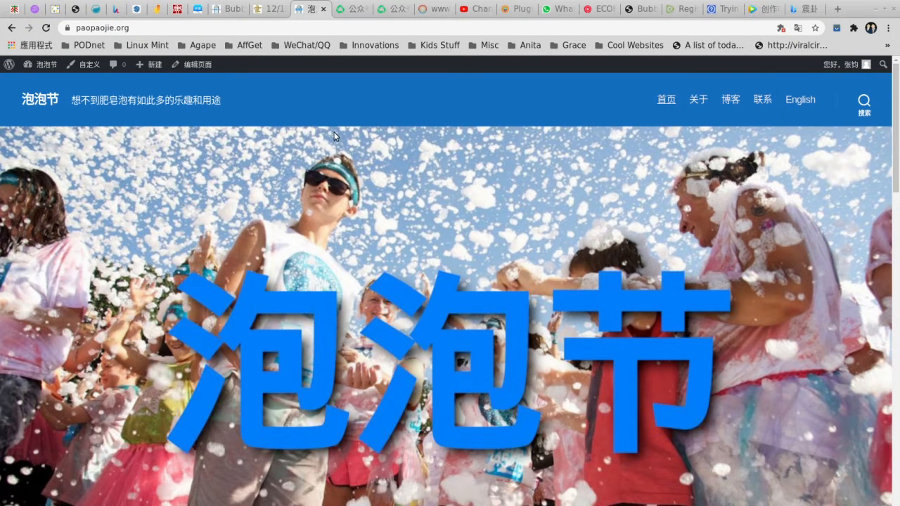
click(227, 8)
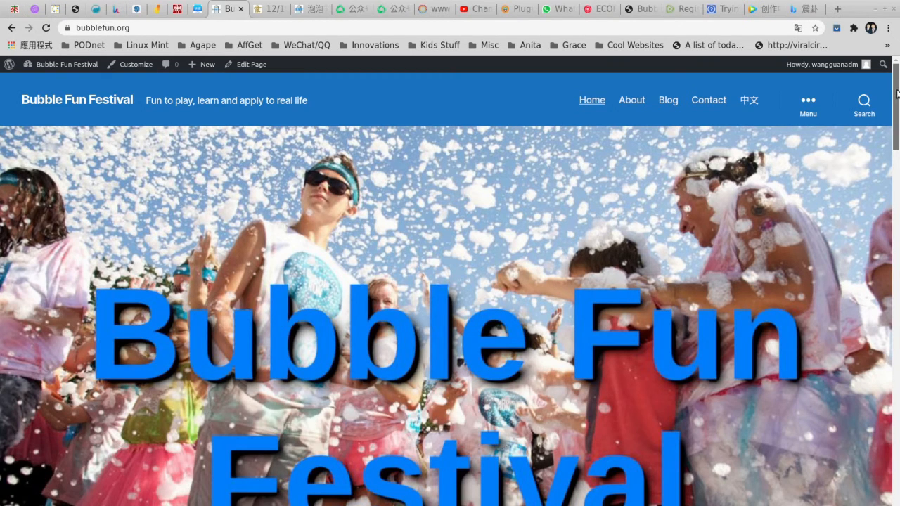
drag(897, 92, 897, 90)
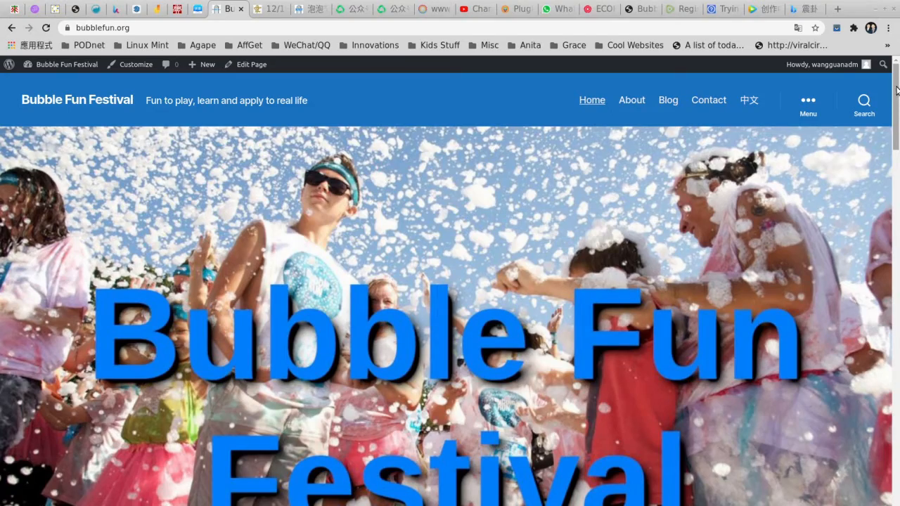
drag(896, 88, 888, 314)
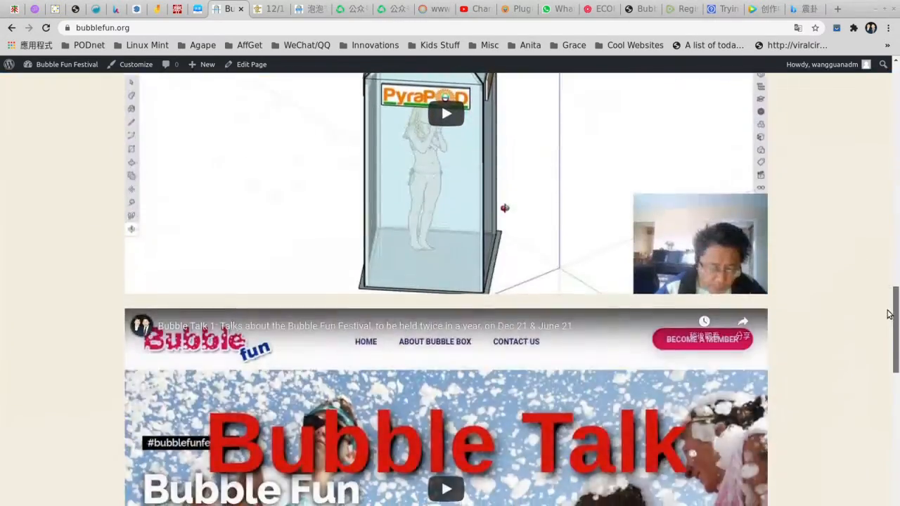
mouse_move(888, 315)
mouse_down()
mouse_move(896, 168)
mouse_move(897, 242)
mouse_move(897, 223)
mouse_up()
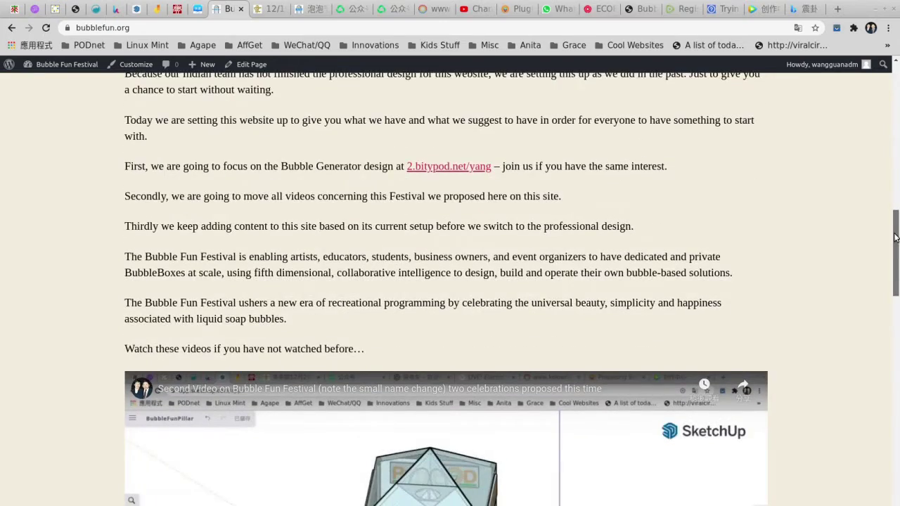
mouse_move(896, 223)
mouse_down()
mouse_move(896, 422)
mouse_move(896, 367)
mouse_move(888, 427)
mouse_move(896, 83)
mouse_up()
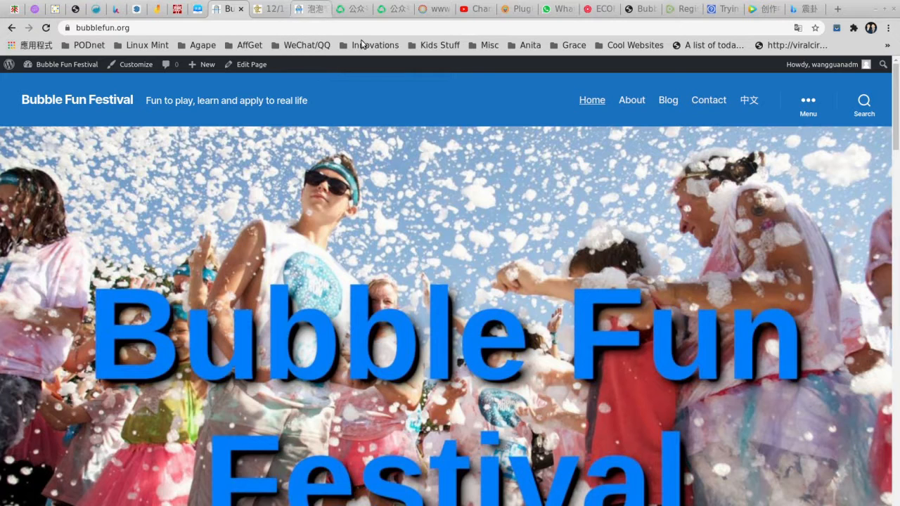
click(309, 9)
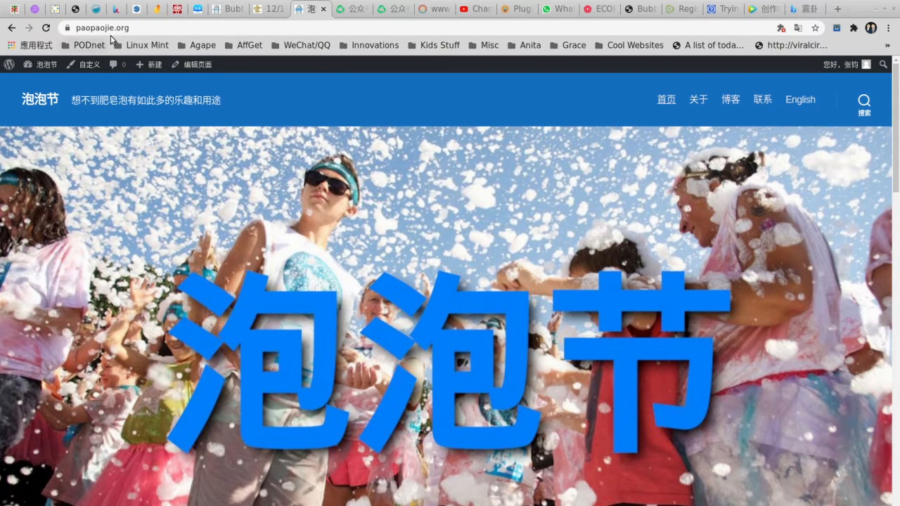
Return to bubblefun.org and bring its welcome text and festival video into view
click(228, 12)
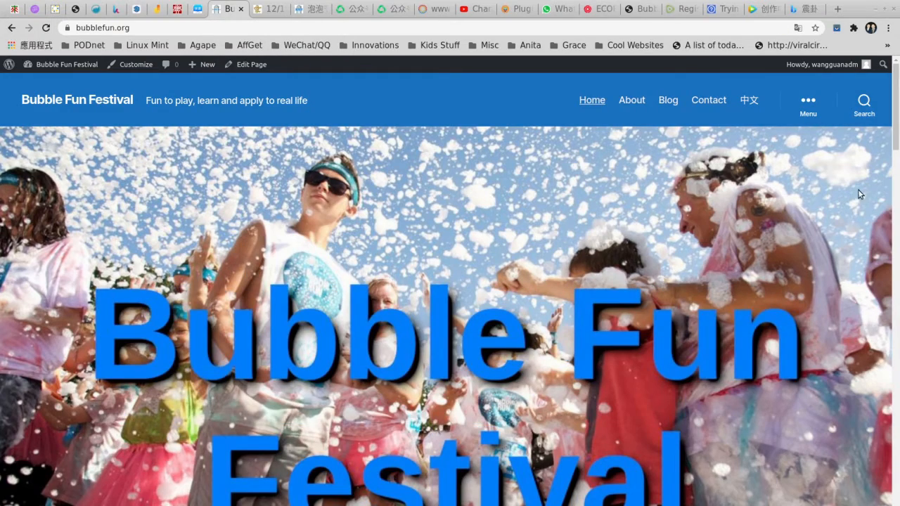
drag(894, 99, 894, 102)
click(310, 10)
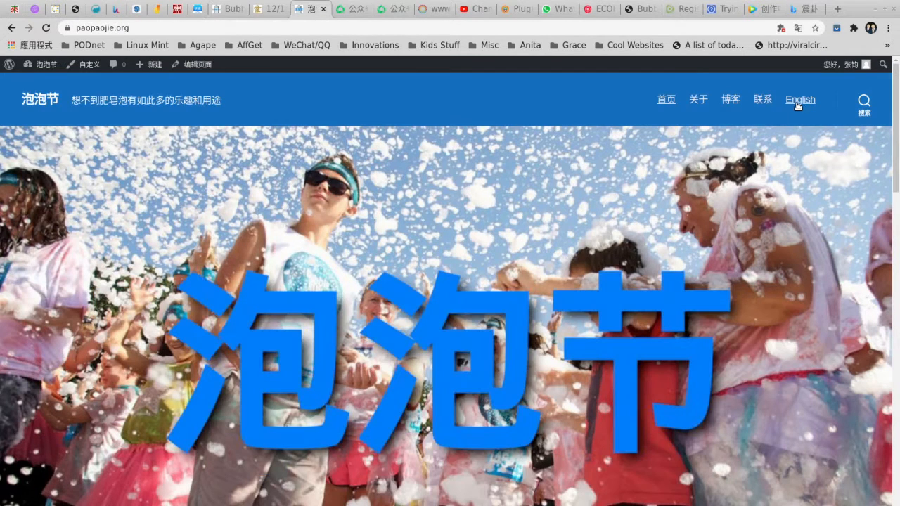
click(228, 9)
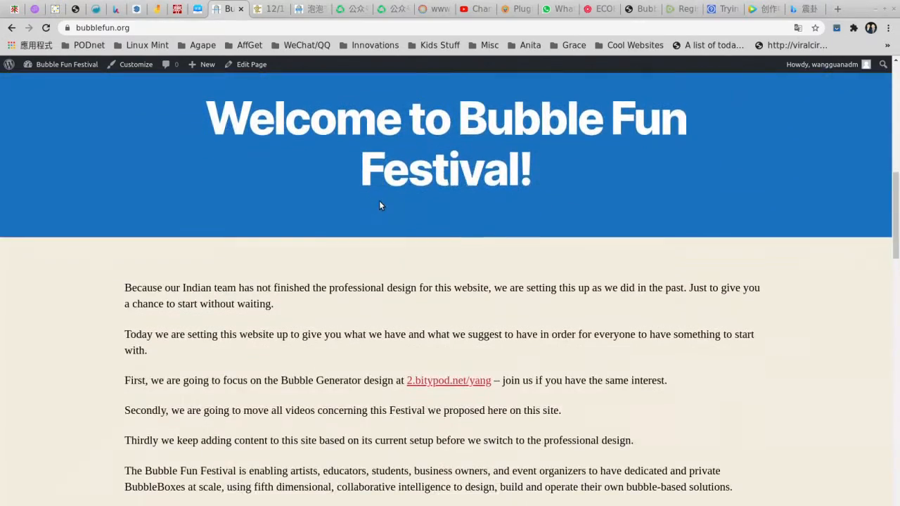
scroll(379, 200, down, 3)
scroll(374, 203, down, 4)
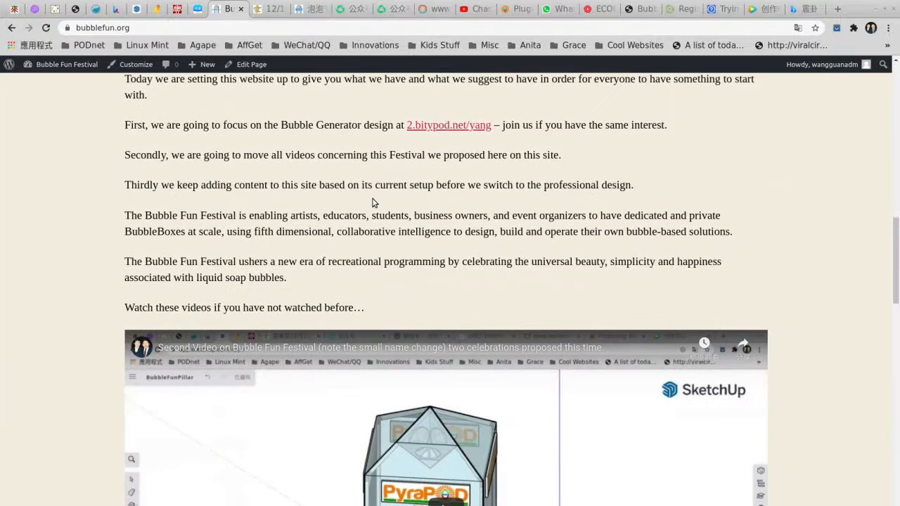
scroll(375, 203, down, 2)
scroll(374, 203, down, 3)
scroll(375, 203, down, 2)
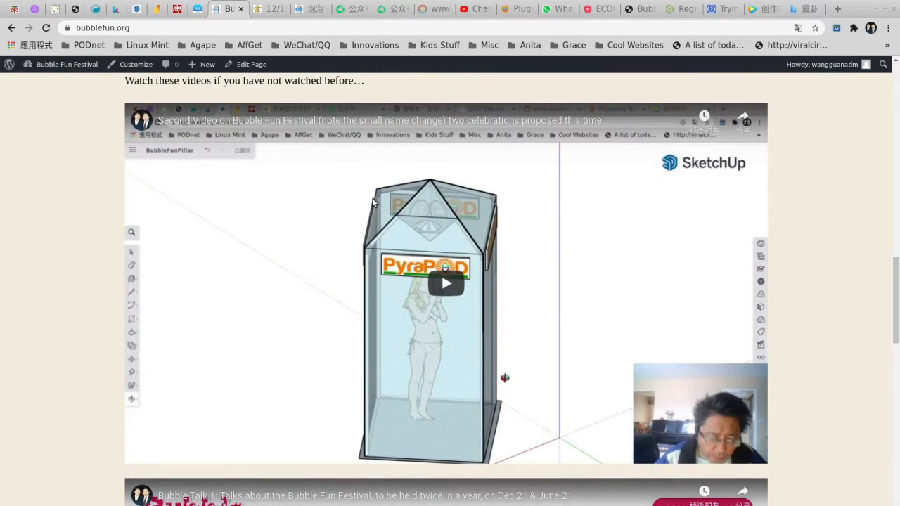
scroll(374, 203, down, 1)
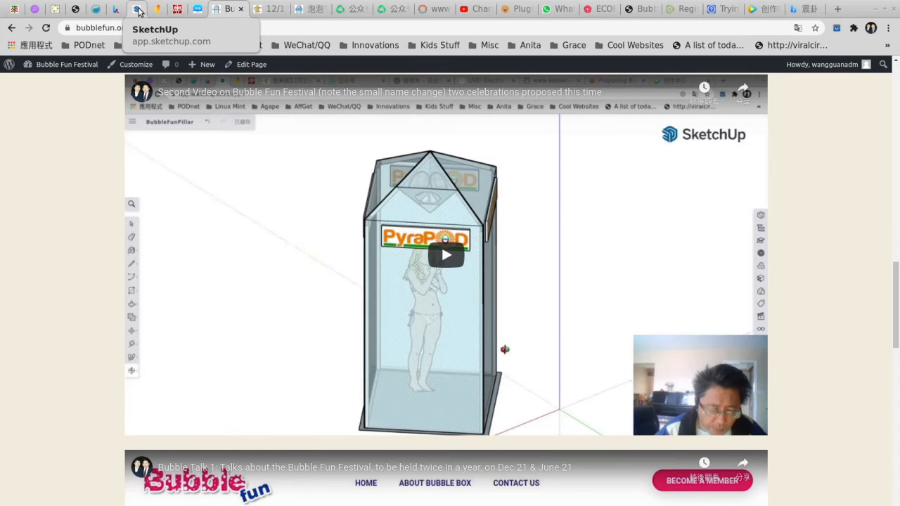
Switch to the PyraPOD4 model and orbit to a lower angle on the greenhouse
click(139, 9)
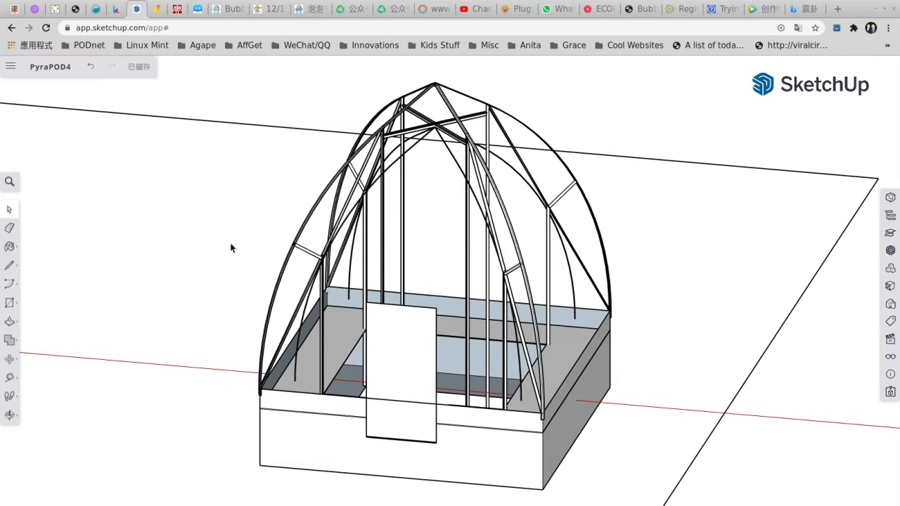
click(10, 414)
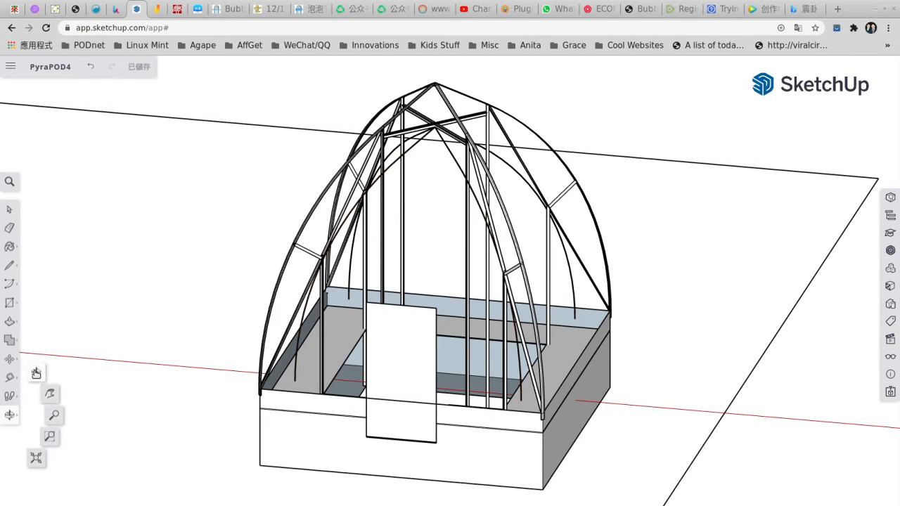
click(36, 373)
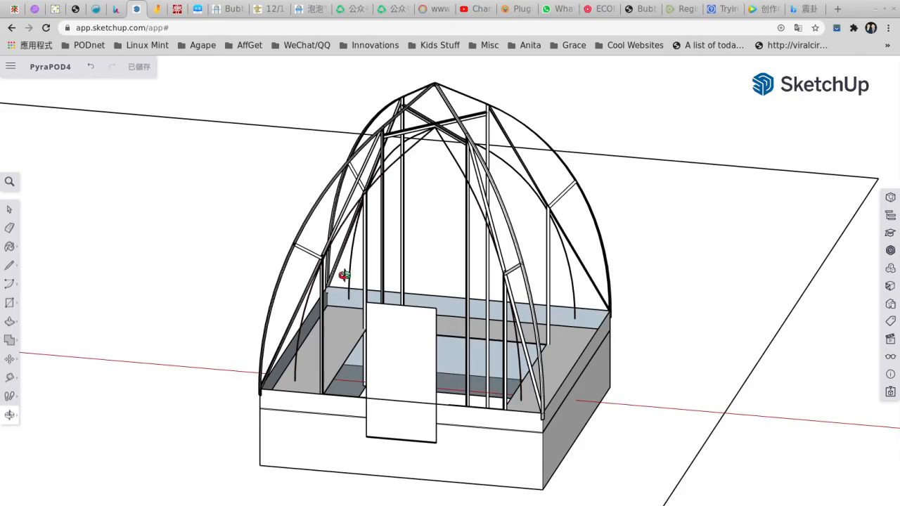
mouse_move(344, 275)
mouse_down()
mouse_move(425, 270)
mouse_move(310, 250)
mouse_move(377, 247)
mouse_move(390, 218)
mouse_move(362, 219)
mouse_move(395, 242)
mouse_up()
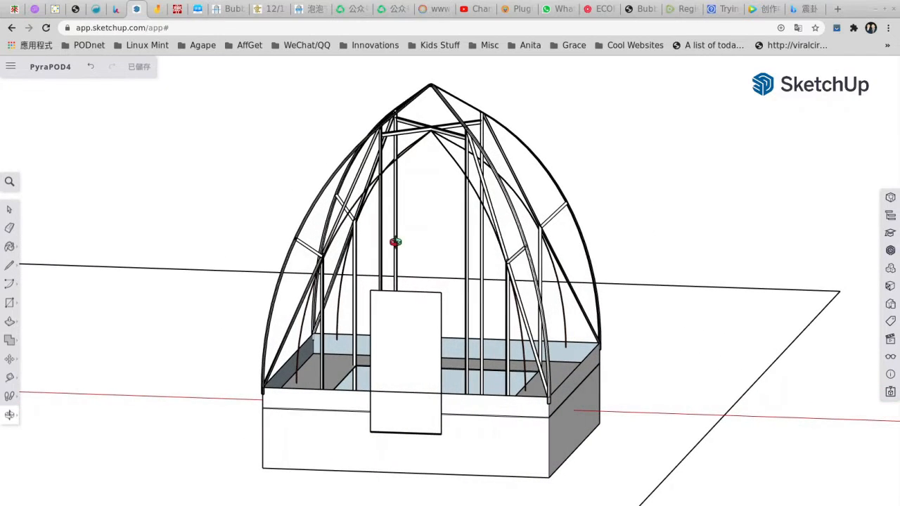
mouse_move(464, 267)
mouse_down()
mouse_move(399, 268)
mouse_move(365, 317)
mouse_move(410, 330)
mouse_up()
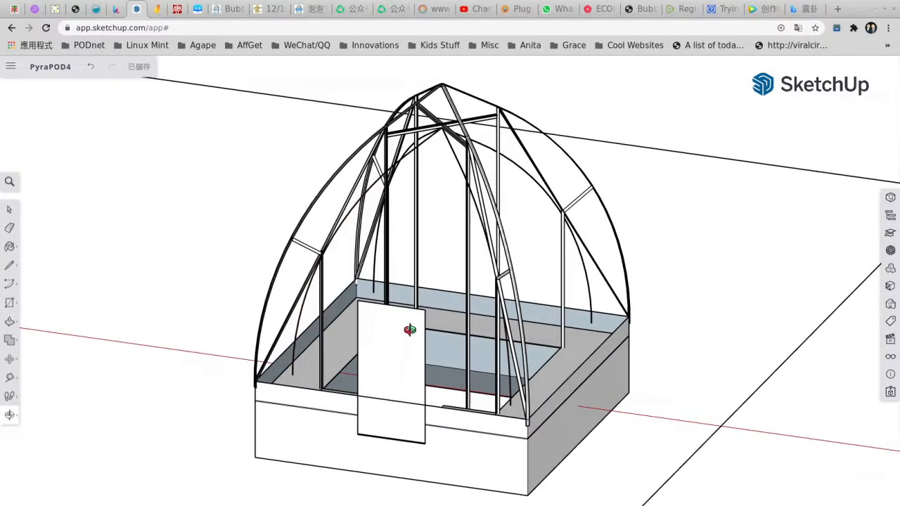
mouse_move(409, 330)
mouse_down()
mouse_move(458, 312)
mouse_move(436, 323)
mouse_up()
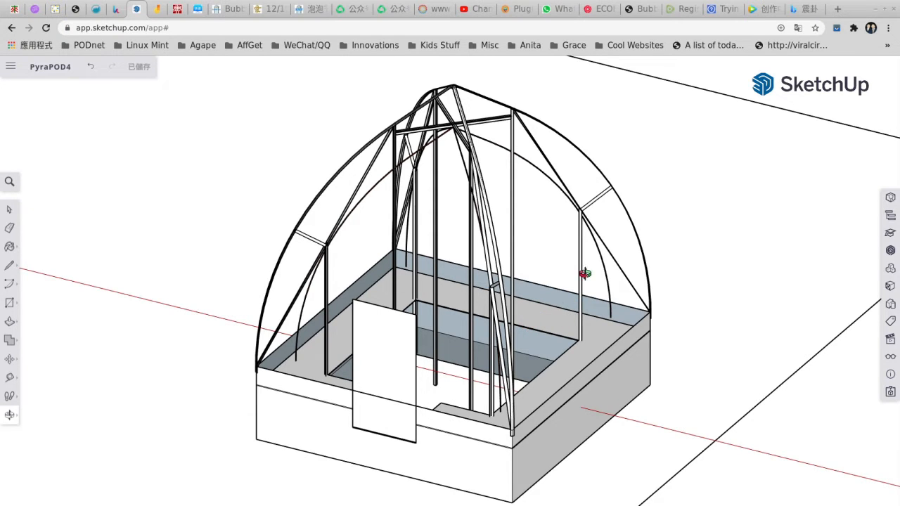
Orbit around the arched frame to look down into the raised bed from a high corner
mouse_move(505, 360)
mouse_down()
mouse_move(455, 337)
mouse_move(475, 359)
mouse_up()
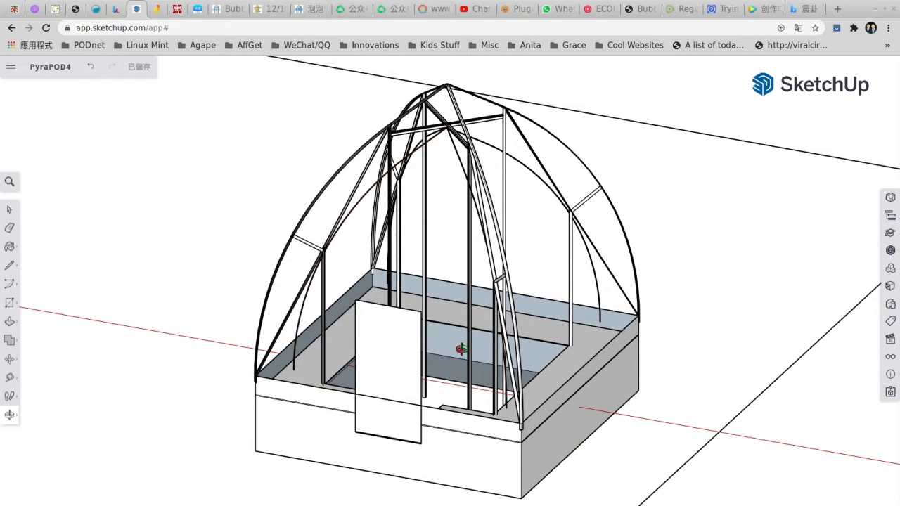
drag(461, 349, 566, 329)
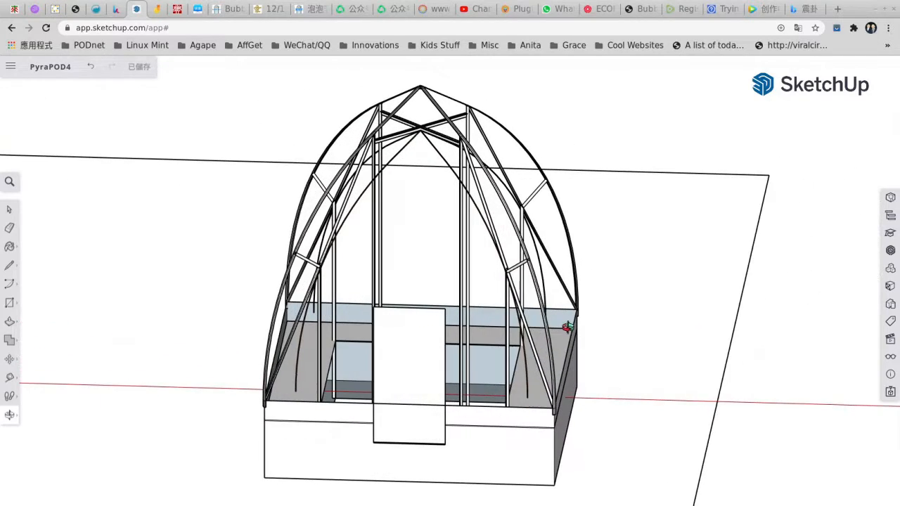
drag(507, 378, 501, 354)
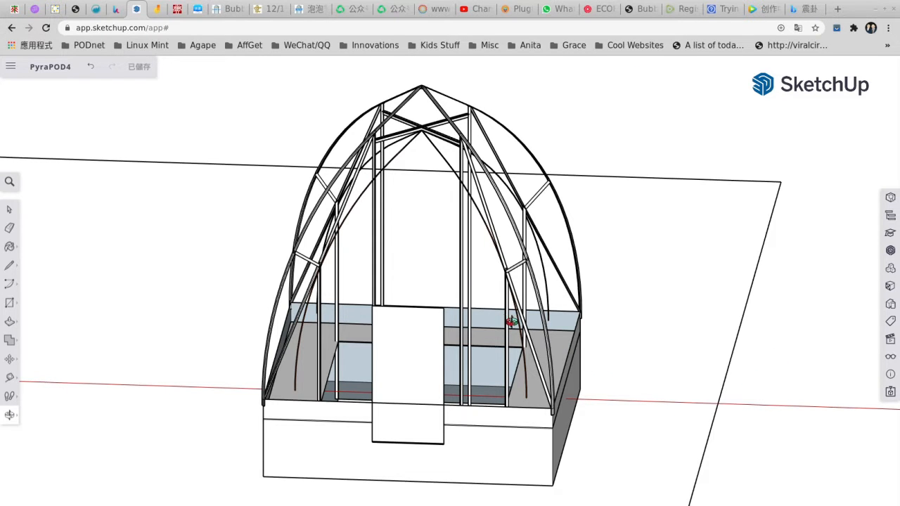
mouse_move(493, 311)
mouse_down()
mouse_move(432, 323)
mouse_move(496, 311)
mouse_move(469, 310)
mouse_move(454, 296)
mouse_move(461, 303)
mouse_move(430, 320)
mouse_move(619, 295)
mouse_up()
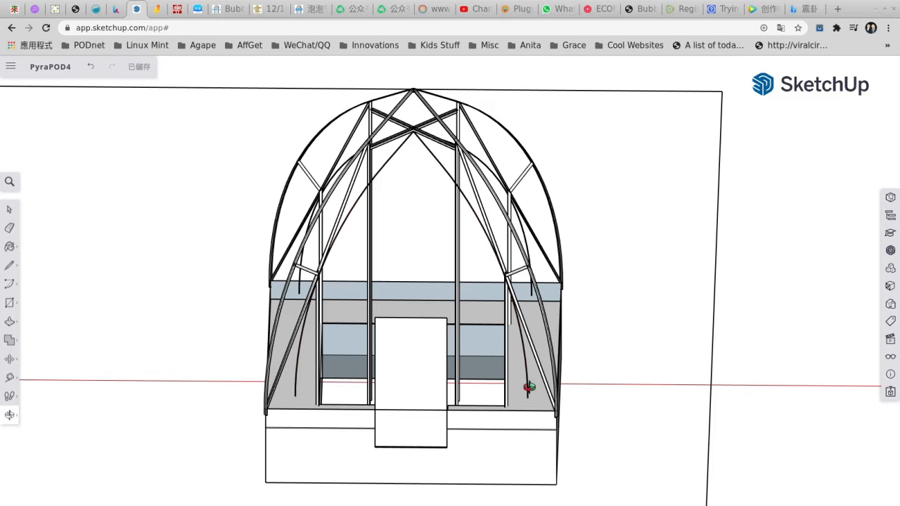
Orbit the greenhouse through low front, three-quarter and higher angles to another side
drag(528, 388, 529, 353)
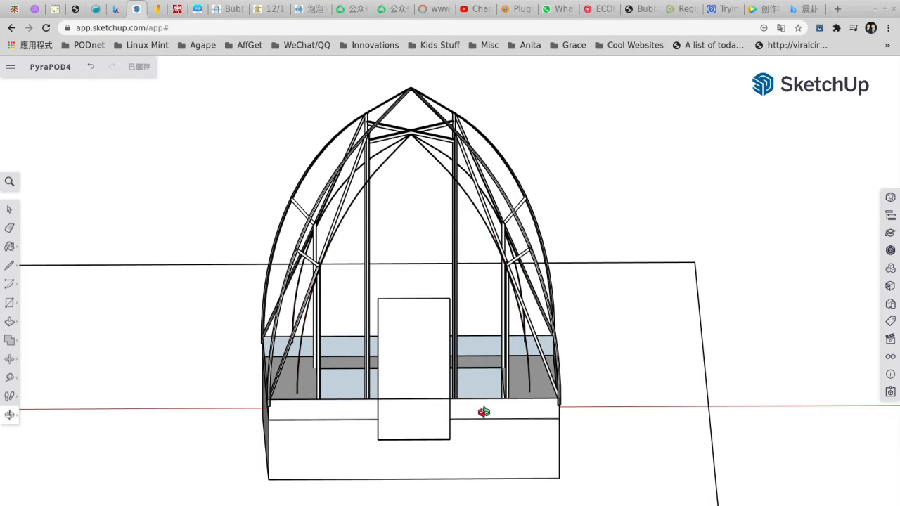
scroll(483, 412, down, 2)
scroll(484, 412, up, 2)
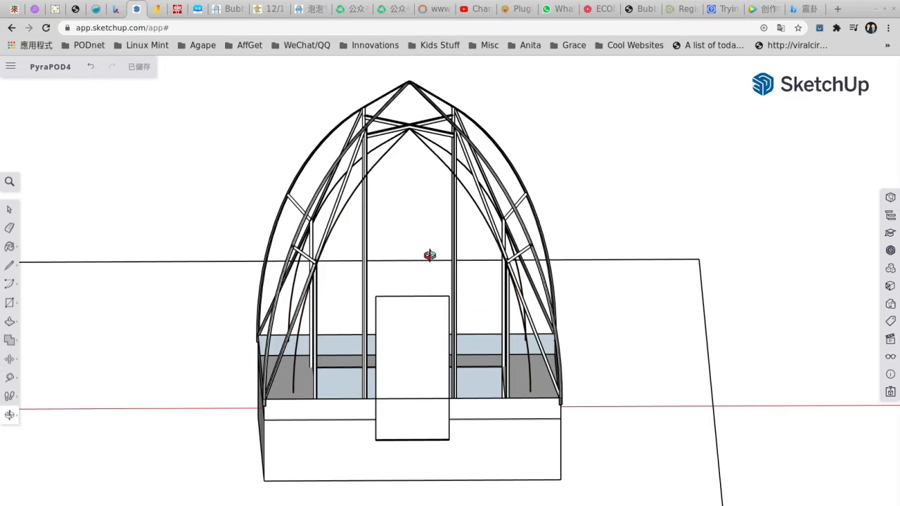
drag(405, 220, 622, 248)
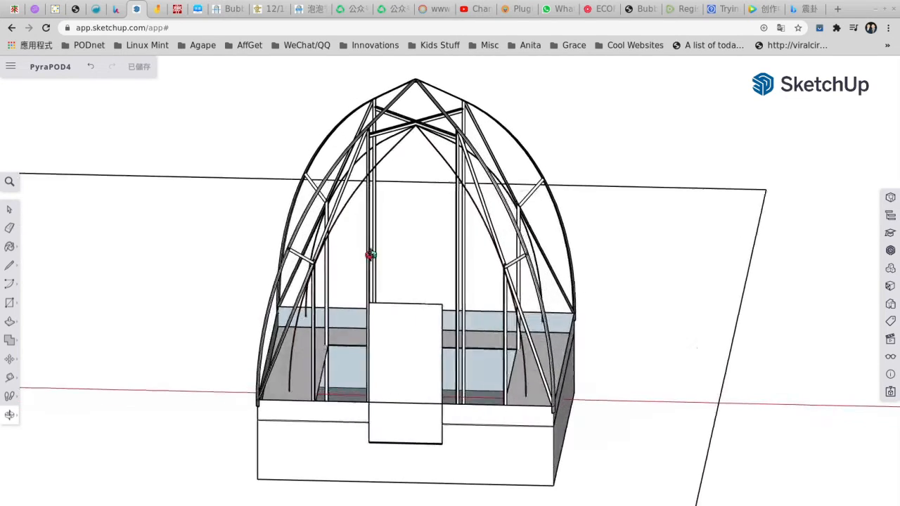
drag(622, 248, 502, 265)
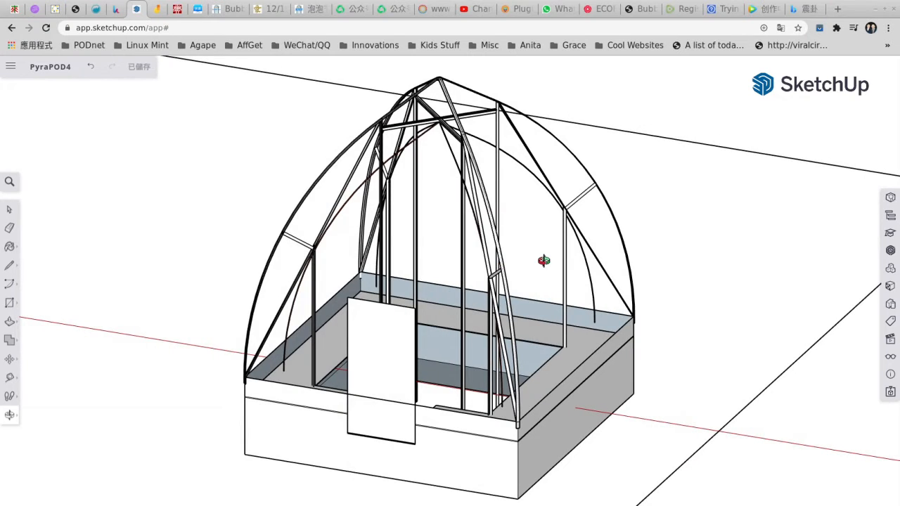
drag(544, 261, 546, 245)
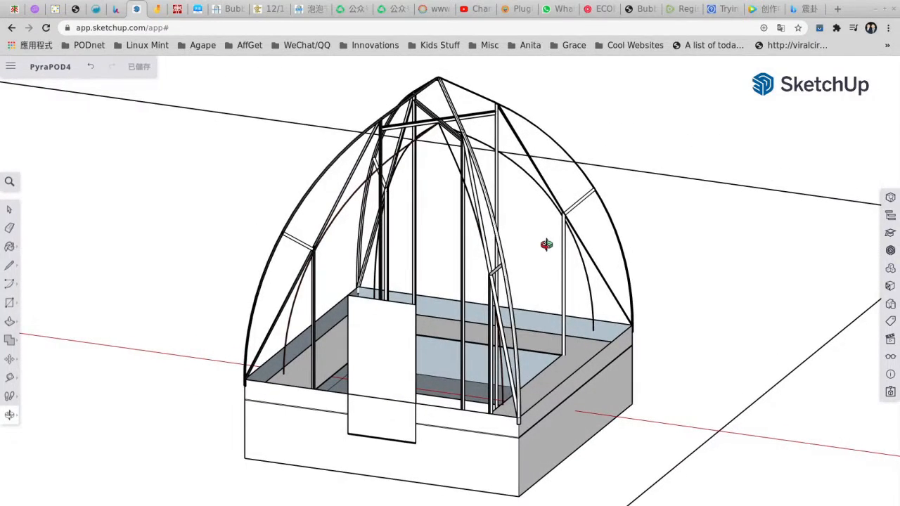
drag(547, 245, 571, 295)
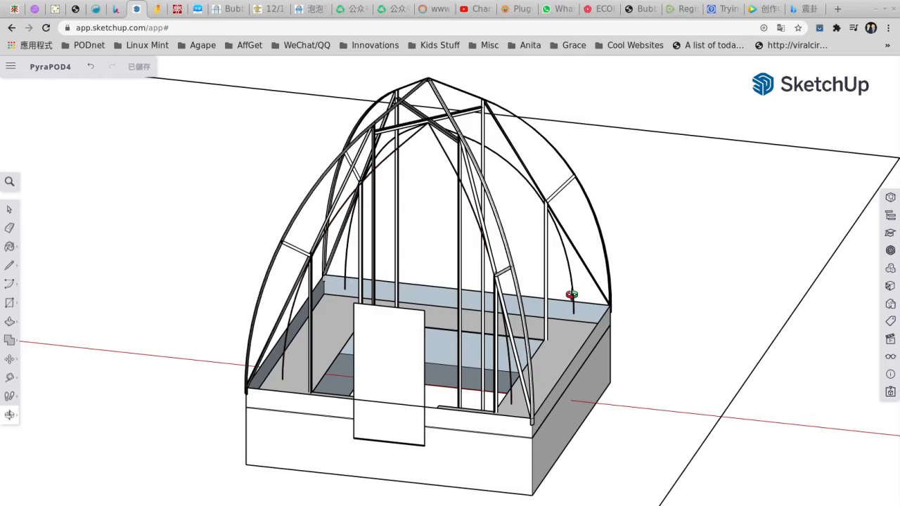
mouse_move(475, 302)
mouse_down()
mouse_move(517, 306)
mouse_move(443, 317)
mouse_move(415, 310)
mouse_up()
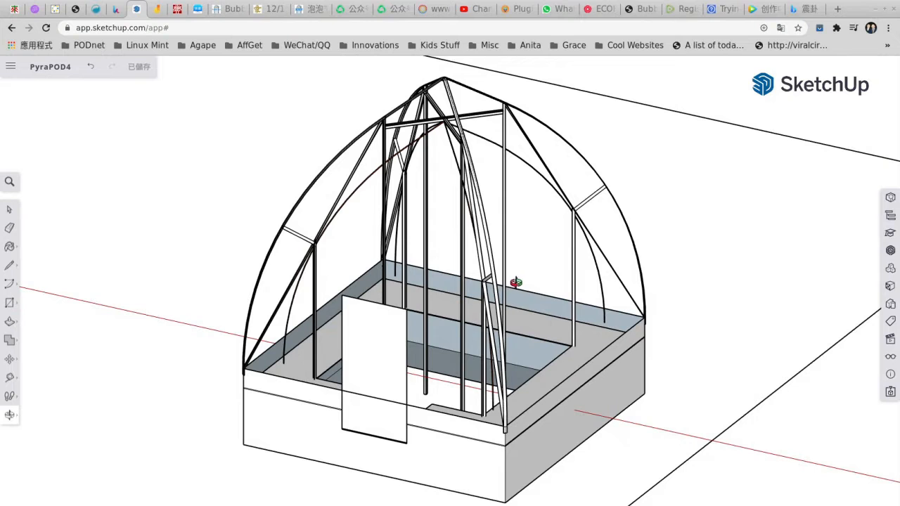
drag(519, 282, 525, 295)
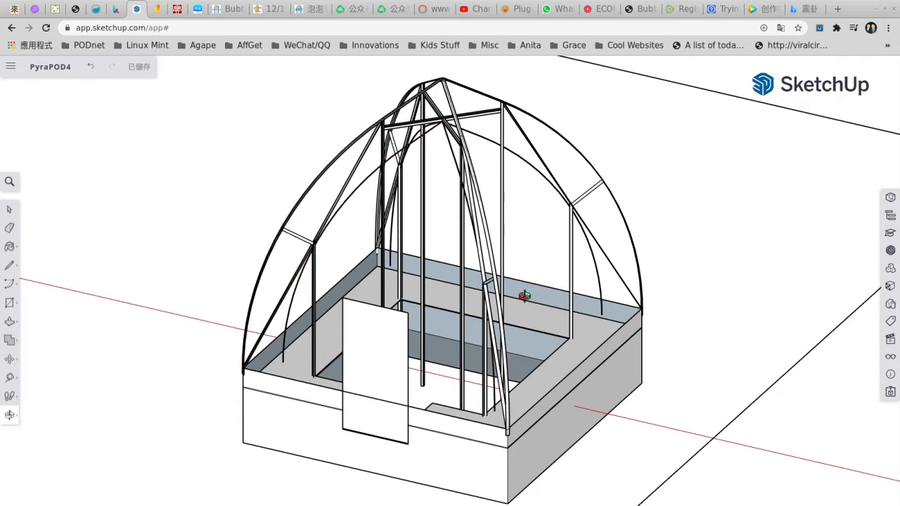
mouse_move(525, 295)
mouse_down()
mouse_move(590, 302)
mouse_move(547, 273)
mouse_move(435, 281)
mouse_move(500, 255)
mouse_move(420, 227)
mouse_up()
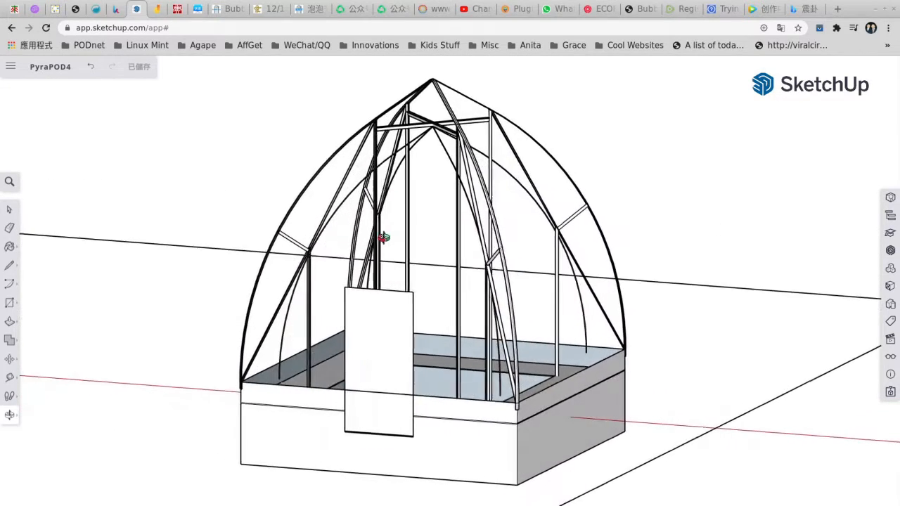
Line up the central posts, look down into the planter bed, then settle on a low front view showing the door
drag(384, 237, 368, 255)
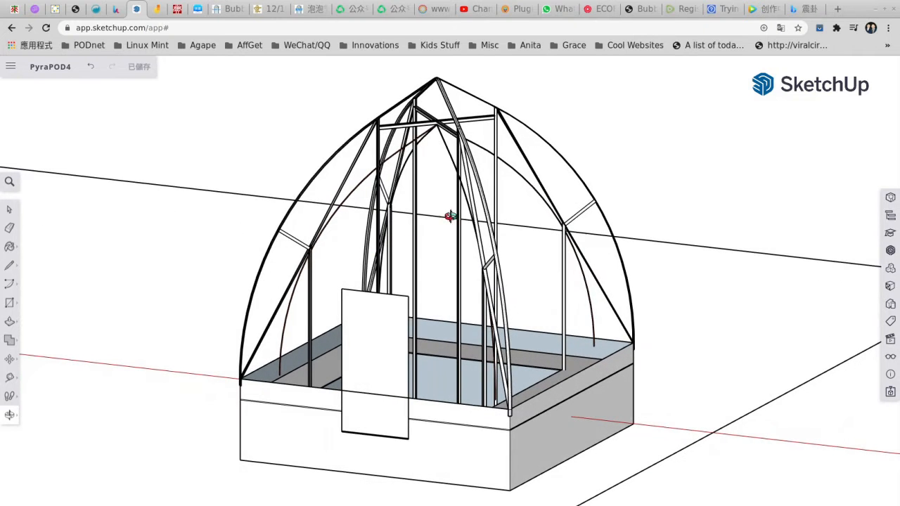
drag(518, 206, 453, 211)
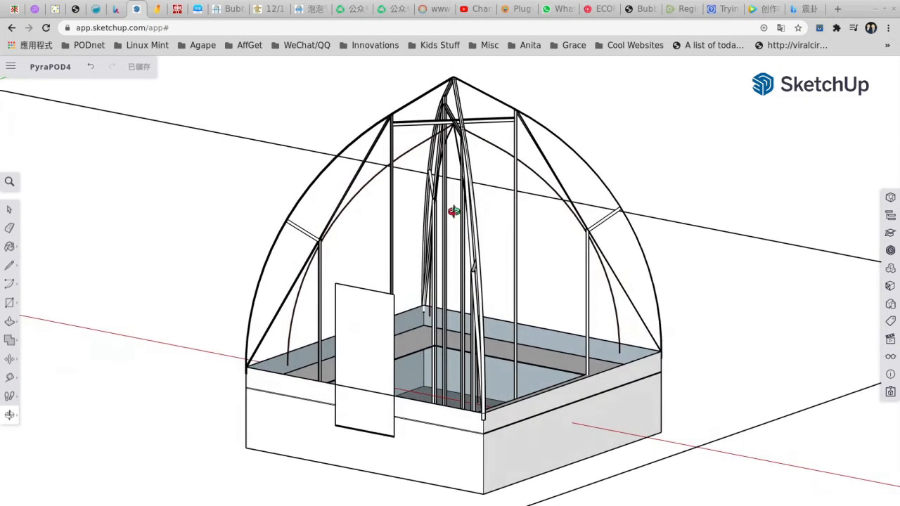
drag(440, 218, 589, 211)
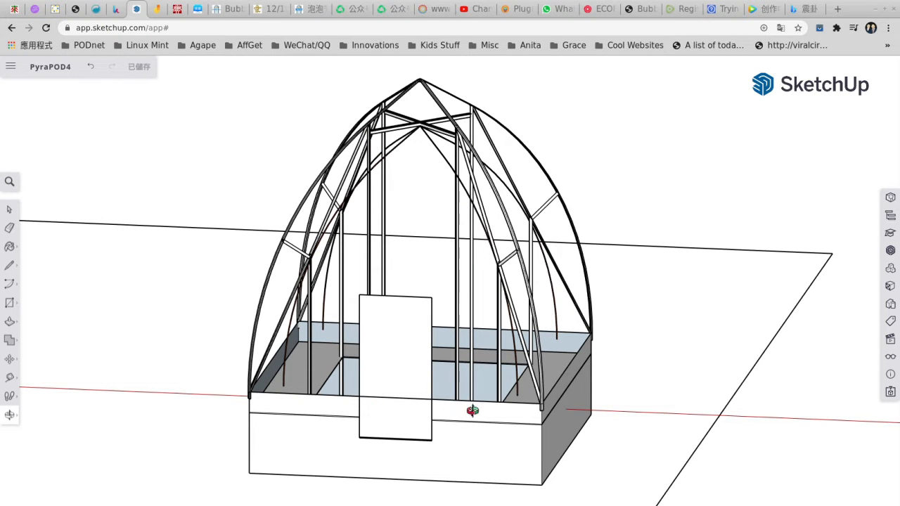
drag(459, 230, 535, 250)
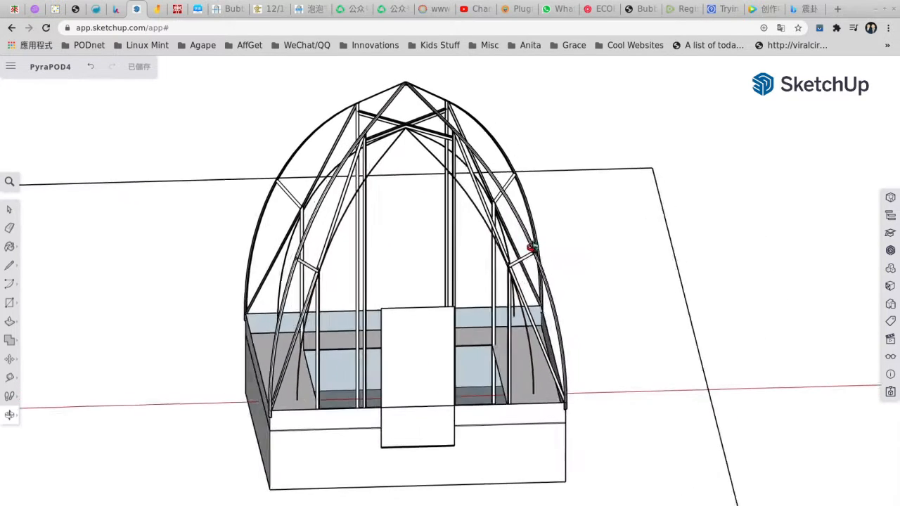
mouse_move(372, 254)
mouse_down()
mouse_move(445, 259)
mouse_move(373, 295)
mouse_move(299, 385)
mouse_move(313, 251)
mouse_up()
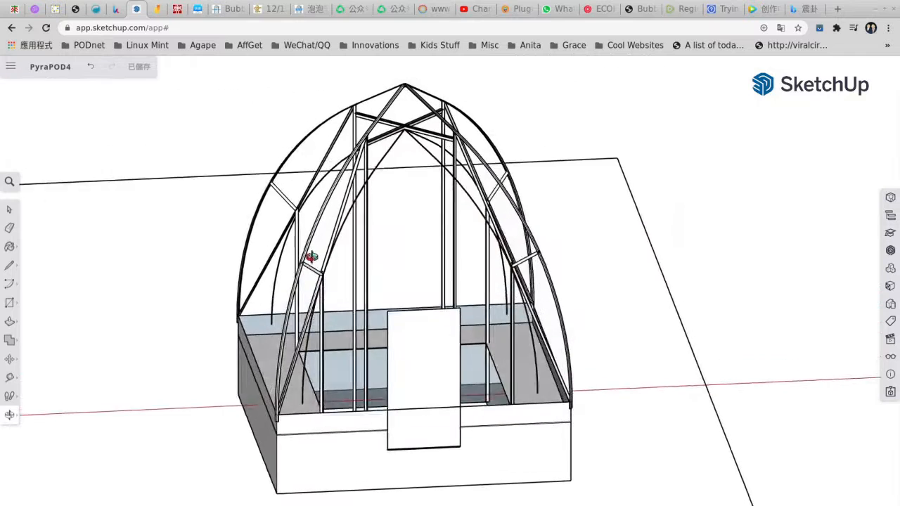
drag(312, 251, 366, 413)
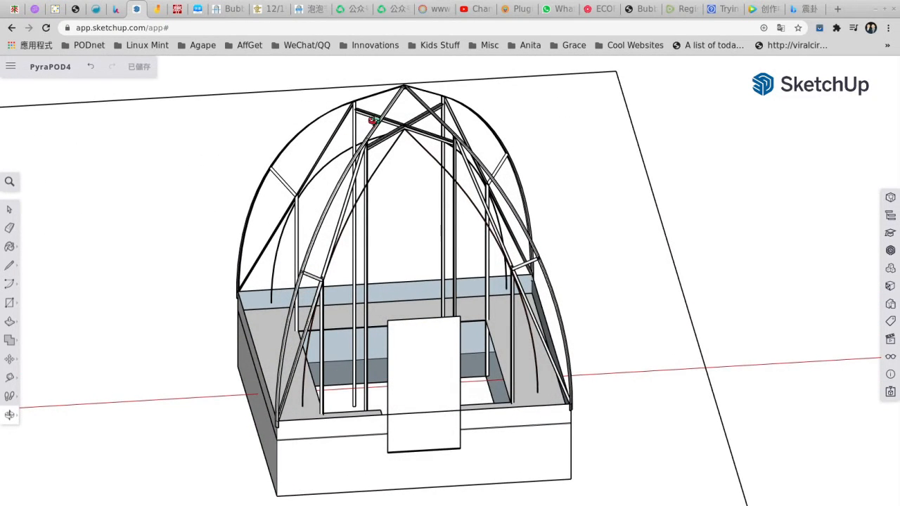
mouse_move(447, 236)
mouse_down()
mouse_move(391, 162)
mouse_move(421, 113)
mouse_up()
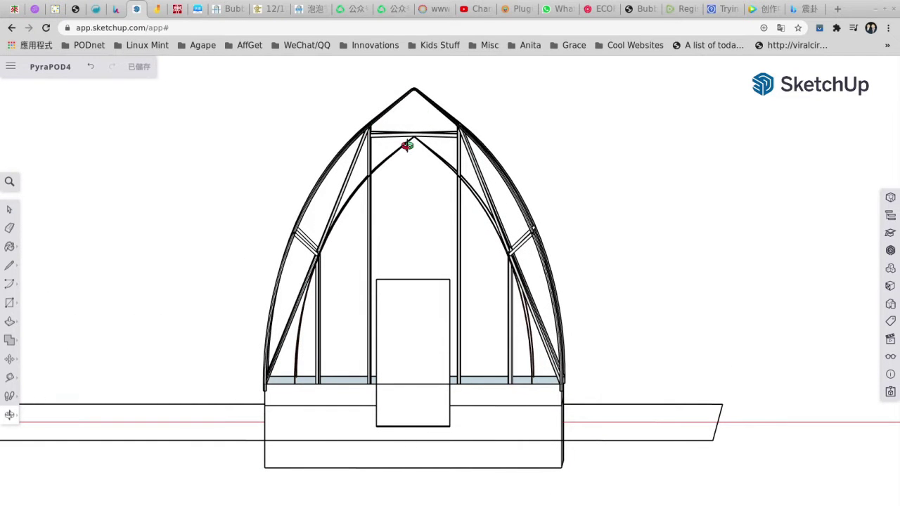
mouse_move(408, 146)
mouse_down()
mouse_move(409, 174)
mouse_move(448, 245)
mouse_move(410, 257)
mouse_move(511, 278)
mouse_up()
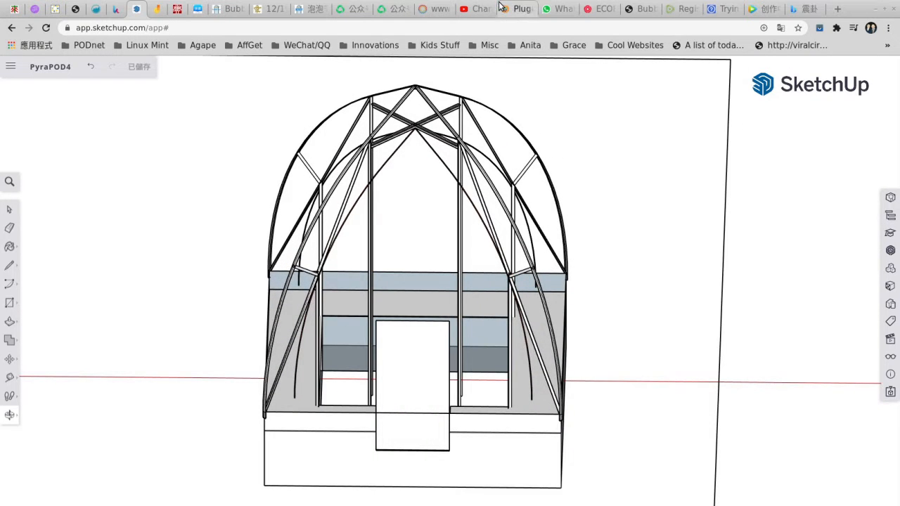
click(226, 9)
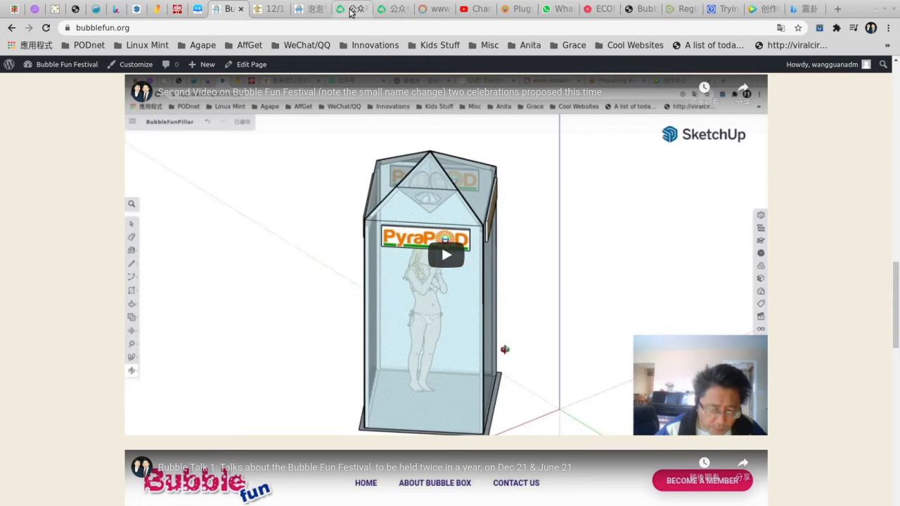
click(139, 10)
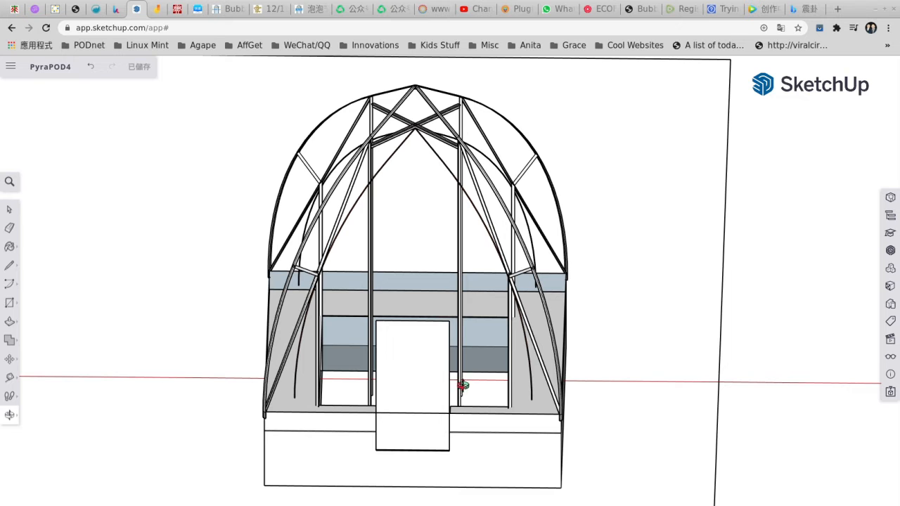
Orbit the greenhouse between frontal and angled perspective views
drag(412, 233, 355, 245)
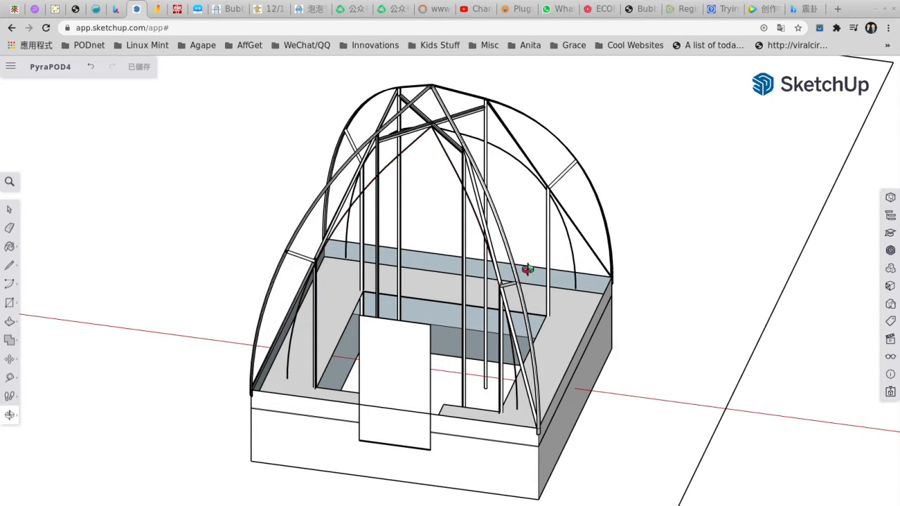
mouse_move(421, 240)
mouse_down()
mouse_move(457, 248)
mouse_move(472, 166)
mouse_move(407, 152)
mouse_up()
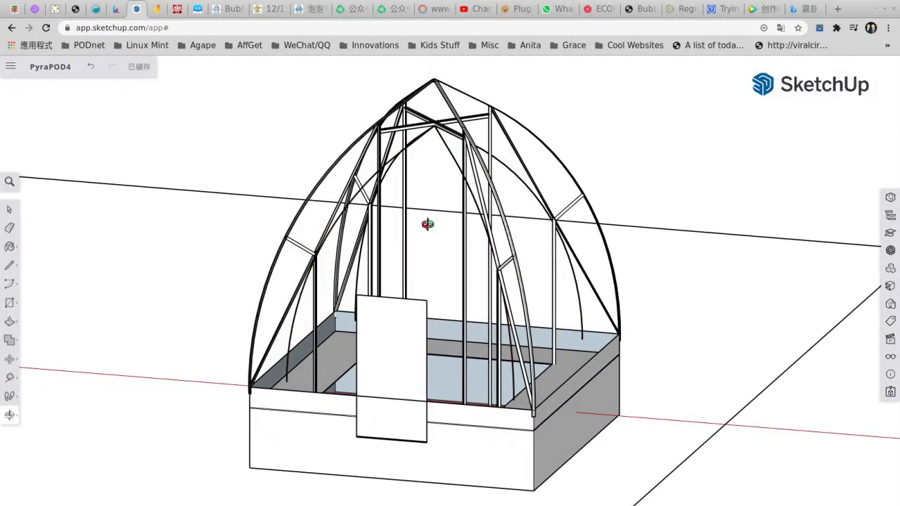
mouse_move(407, 152)
mouse_down()
mouse_move(537, 217)
mouse_move(481, 187)
mouse_up()
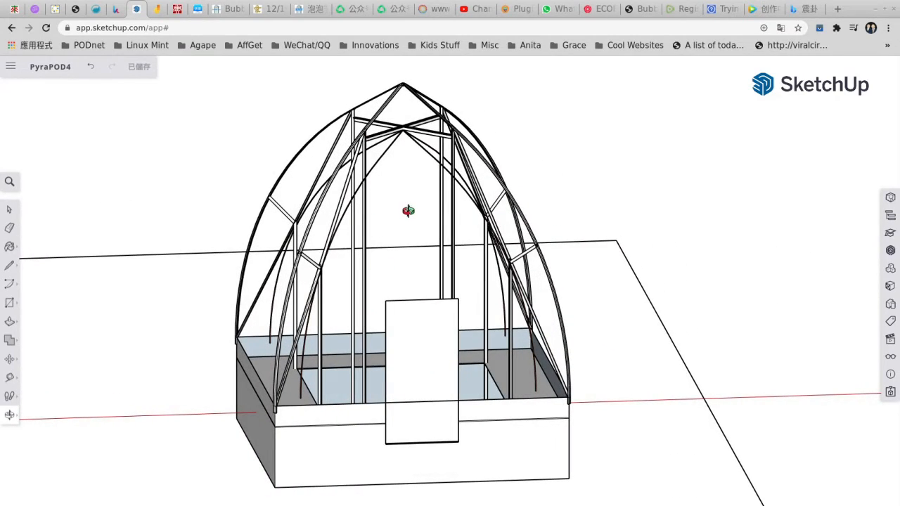
mouse_move(407, 210)
mouse_down()
mouse_move(448, 228)
mouse_move(401, 232)
mouse_move(400, 303)
mouse_move(441, 265)
mouse_move(387, 272)
mouse_up()
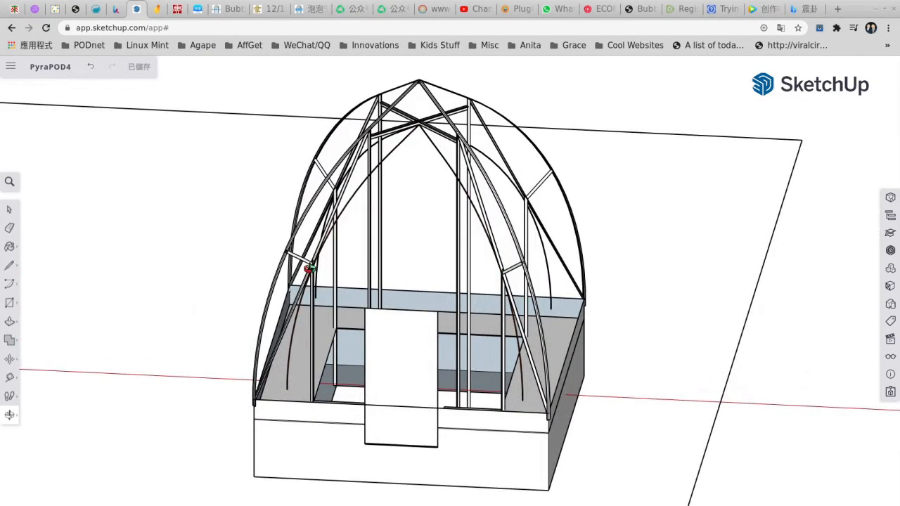
drag(448, 245, 308, 248)
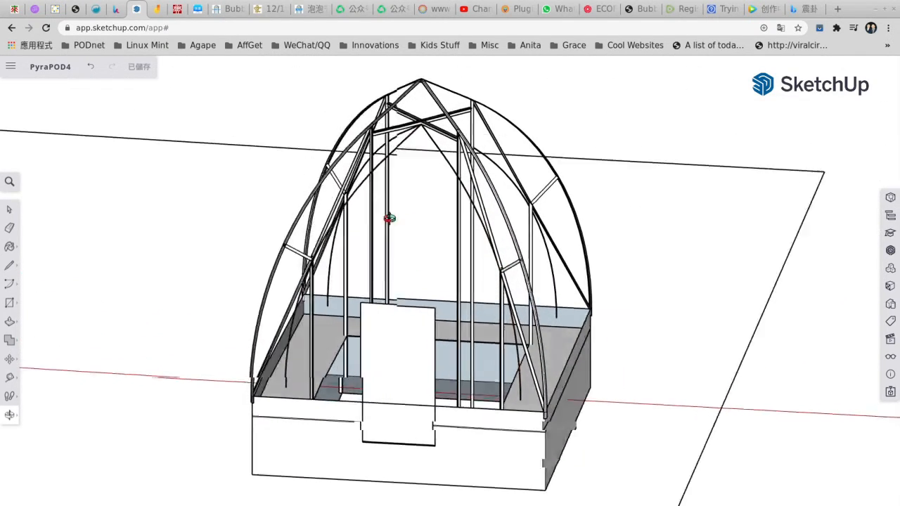
Swing the camera beneath the model to reveal the hollow underside of the raised base
drag(389, 239, 326, 258)
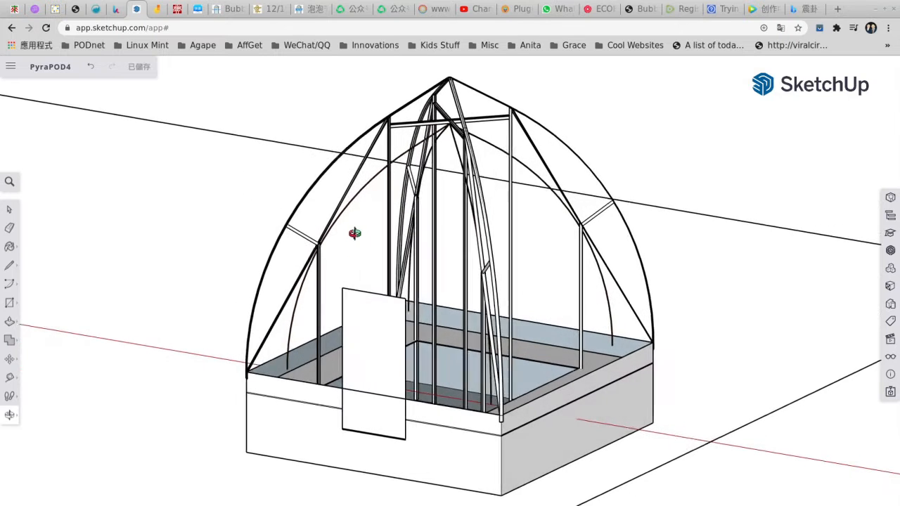
drag(411, 204, 513, 267)
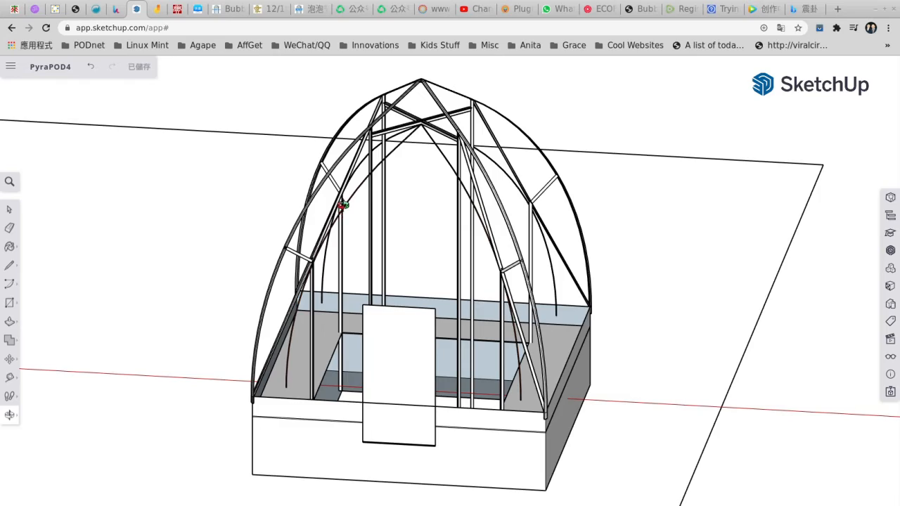
mouse_move(343, 225)
mouse_down()
mouse_move(375, 281)
mouse_move(319, 262)
mouse_up()
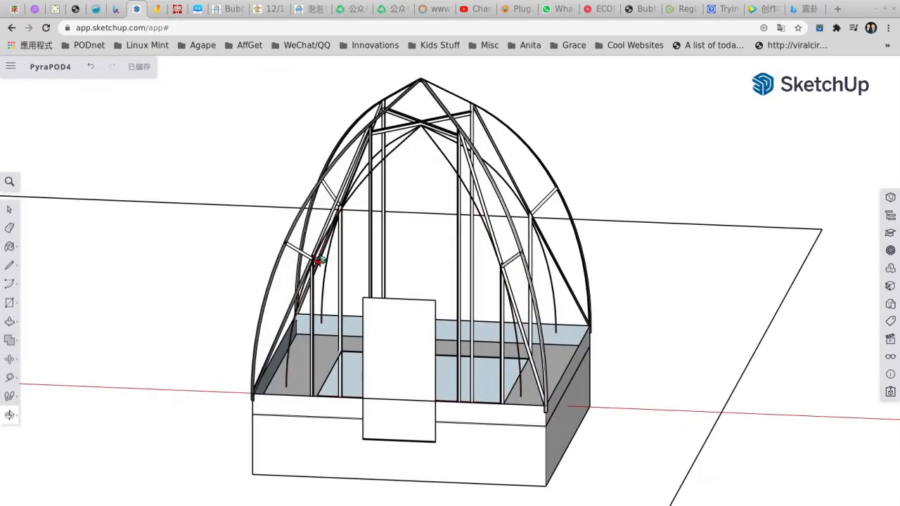
mouse_move(320, 261)
mouse_down()
mouse_move(284, 225)
mouse_move(303, 247)
mouse_up()
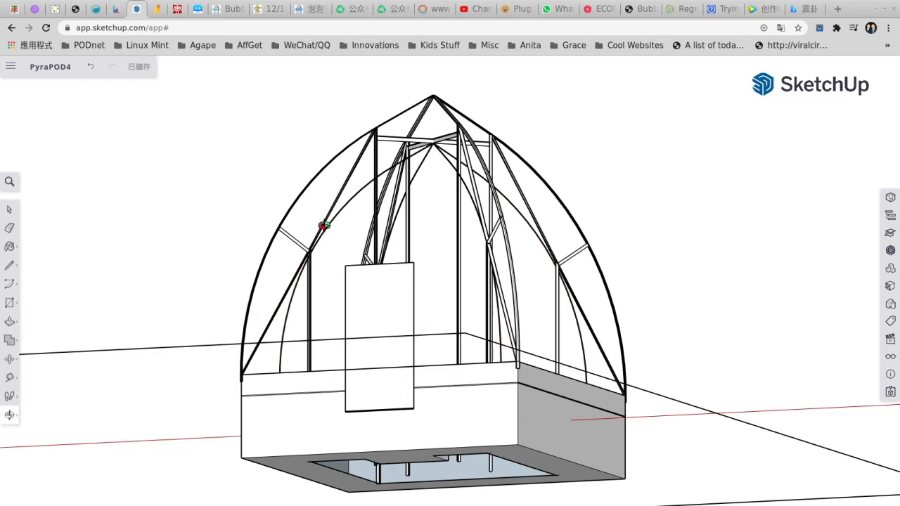
drag(319, 244, 323, 248)
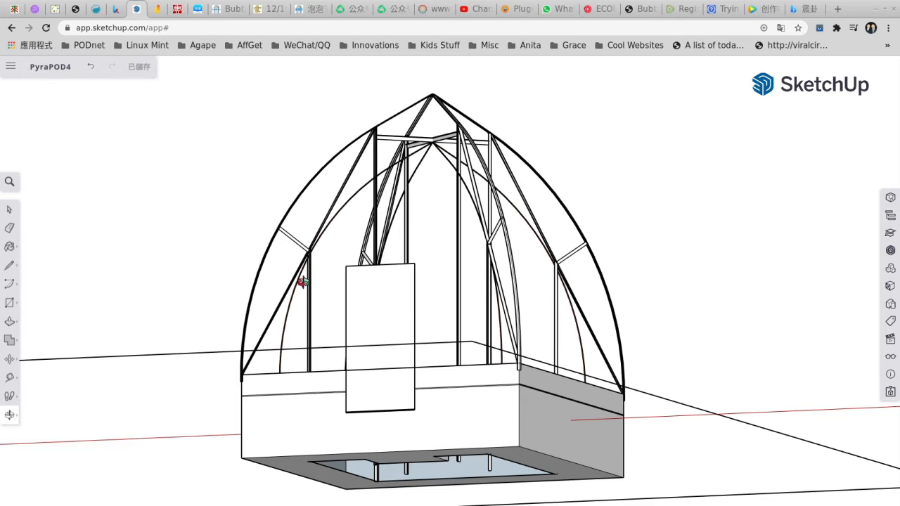
scroll(302, 282, up, 2)
scroll(306, 271, up, 2)
scroll(320, 242, up, 3)
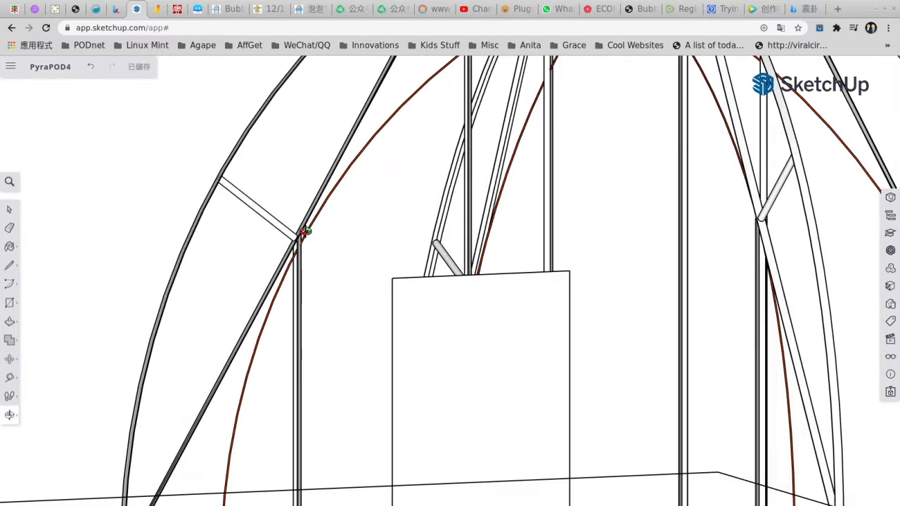
scroll(305, 230, up, 2)
scroll(296, 236, up, 2)
scroll(373, 282, up, 2)
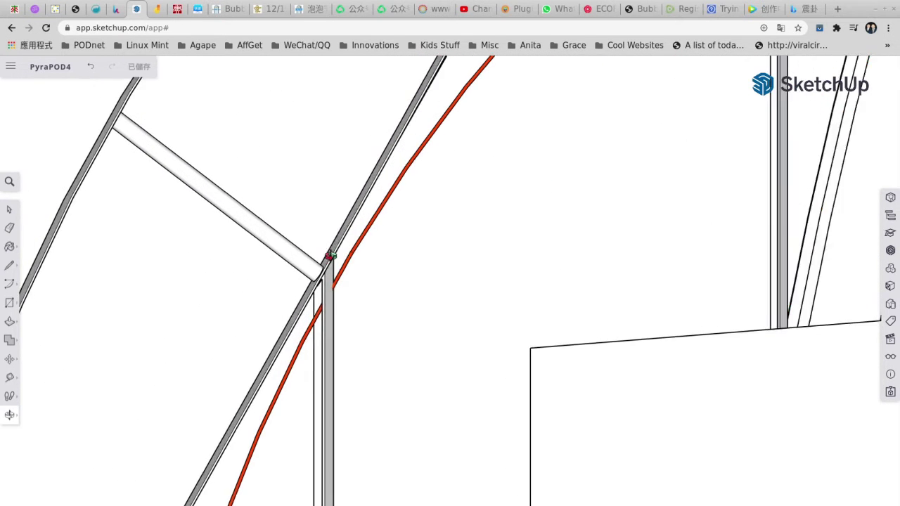
Orbit around the left arch joint, then swing back to a front view of the whole greenhouse
mouse_move(330, 257)
mouse_down()
mouse_move(309, 232)
mouse_move(322, 249)
mouse_up()
scroll(376, 299, down, 3)
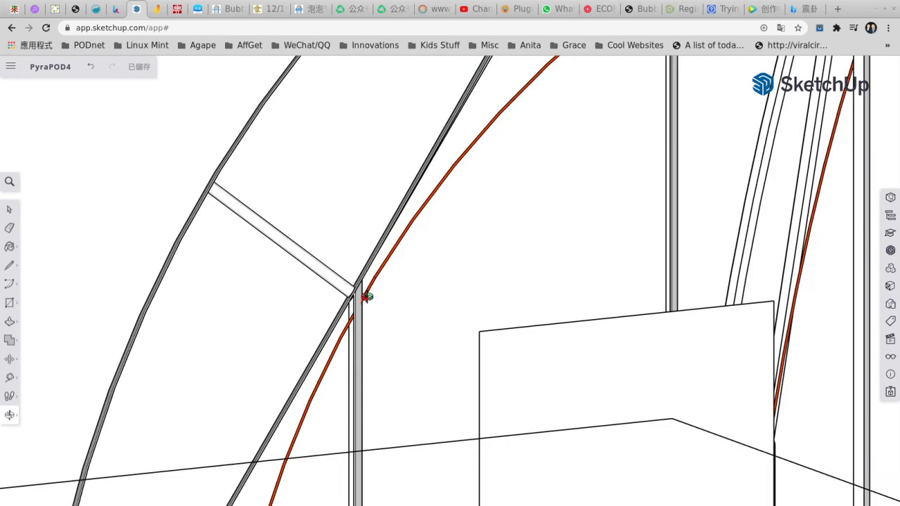
scroll(367, 297, down, 3)
scroll(373, 292, down, 3)
scroll(378, 285, down, 3)
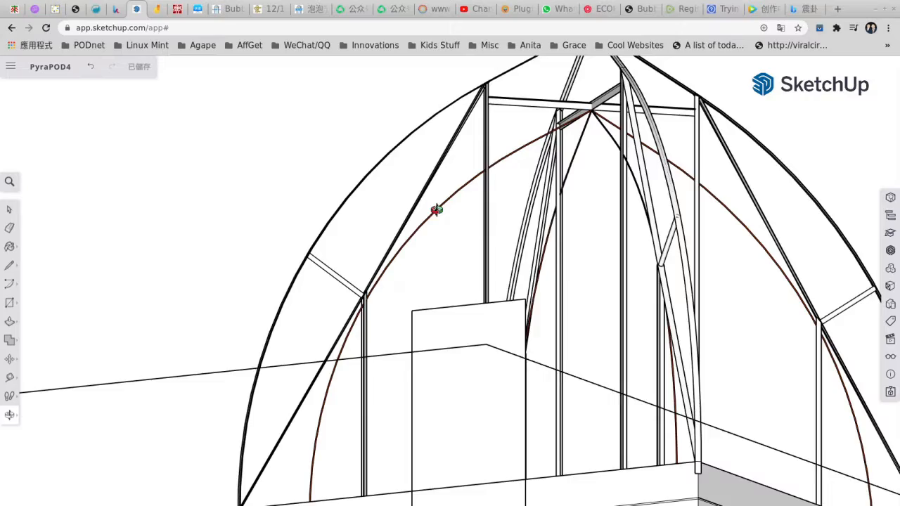
scroll(436, 209, down, 3)
mouse_move(450, 232)
mouse_down()
mouse_move(556, 187)
mouse_move(562, 158)
mouse_move(575, 172)
mouse_move(653, 197)
mouse_move(590, 254)
mouse_move(626, 288)
mouse_move(732, 311)
mouse_move(731, 264)
mouse_move(749, 261)
mouse_move(748, 248)
mouse_up()
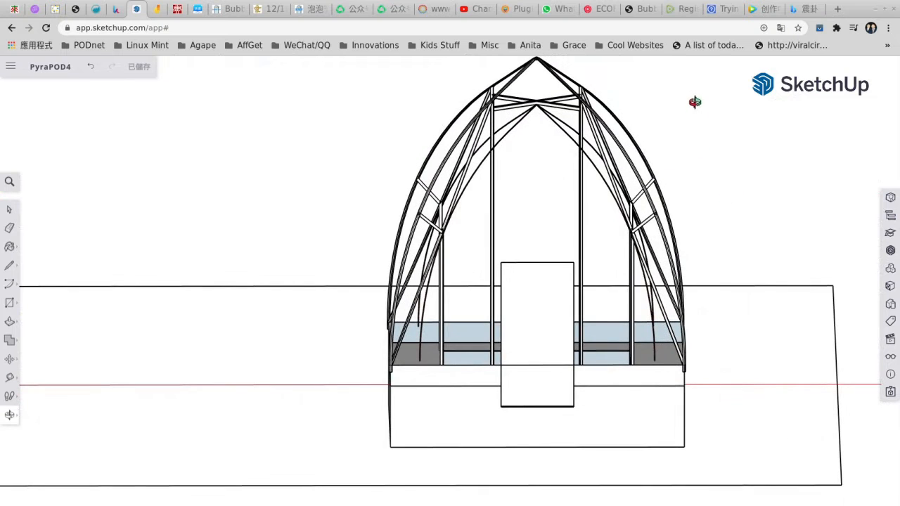
scroll(674, 116, down, 2)
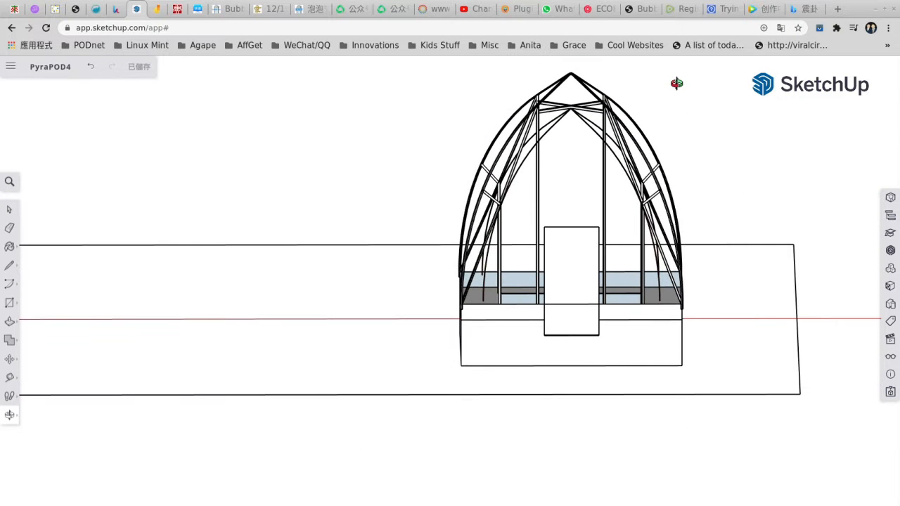
Orbit from a raised three-quarter view down to a straight-on front elevation of the pointed frame
drag(676, 83, 680, 114)
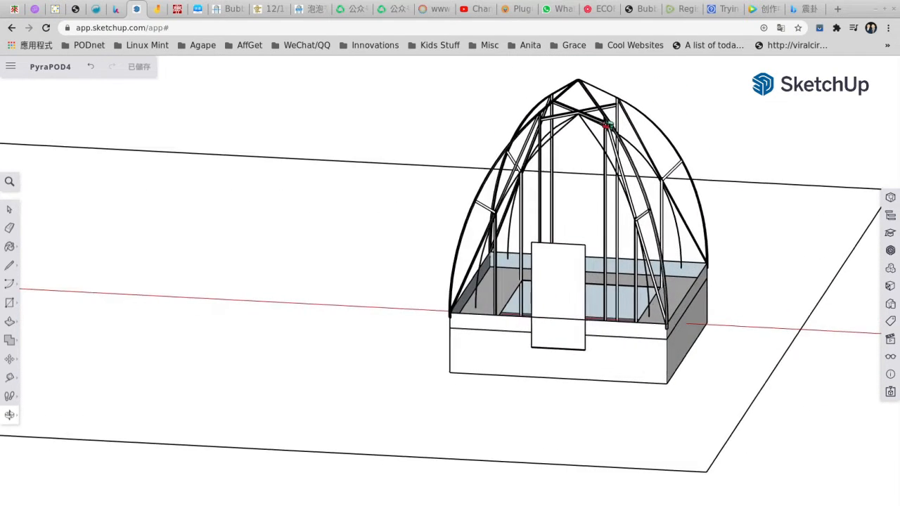
scroll(680, 114, up, 2)
scroll(679, 114, up, 1)
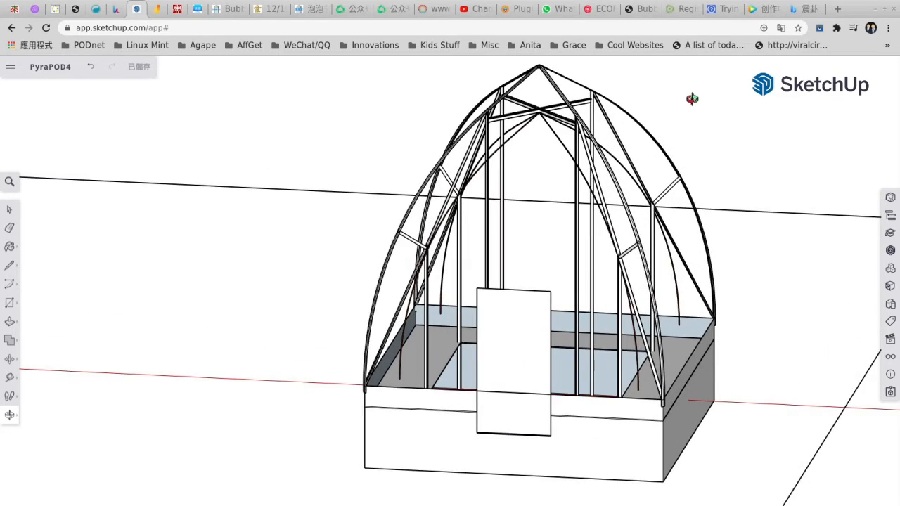
scroll(692, 98, up, 2)
scroll(521, 348, up, 2)
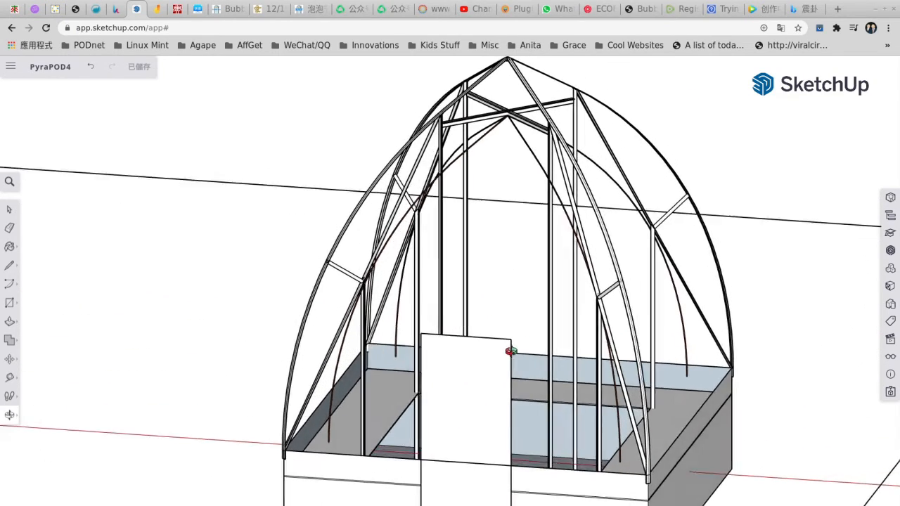
mouse_move(510, 351)
mouse_down()
mouse_move(660, 345)
mouse_move(578, 318)
mouse_move(578, 302)
mouse_up()
mouse_move(613, 375)
mouse_down()
mouse_move(629, 376)
mouse_move(561, 428)
mouse_move(582, 468)
mouse_up()
scroll(587, 466, down, 3)
scroll(603, 495, down, 2)
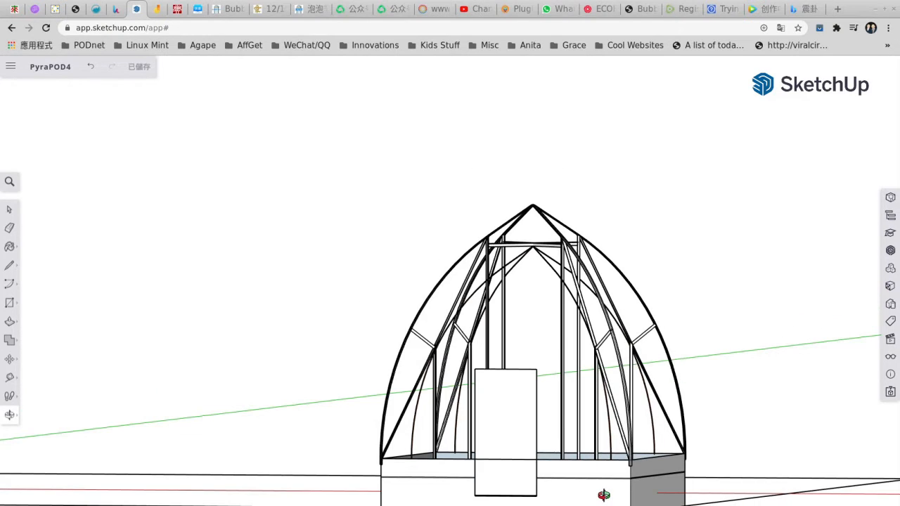
drag(534, 422, 531, 418)
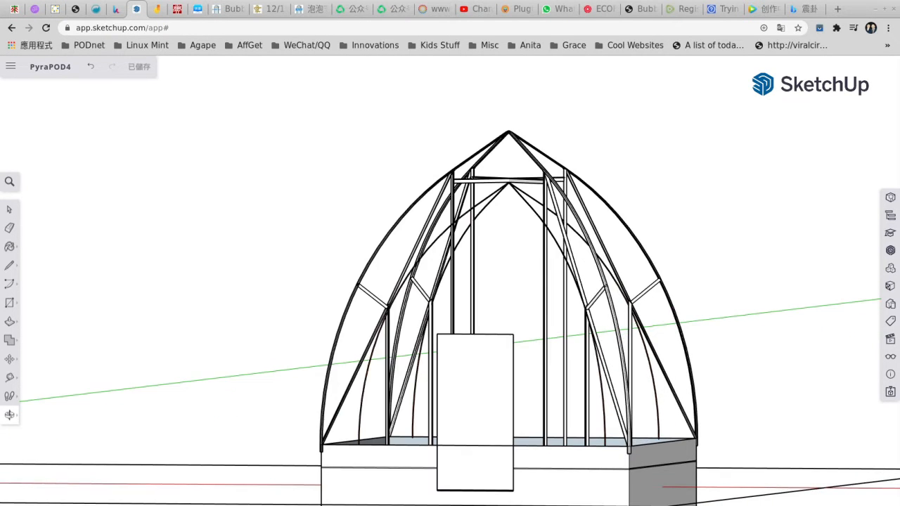
drag(605, 502, 608, 485)
scroll(695, 485, up, 3)
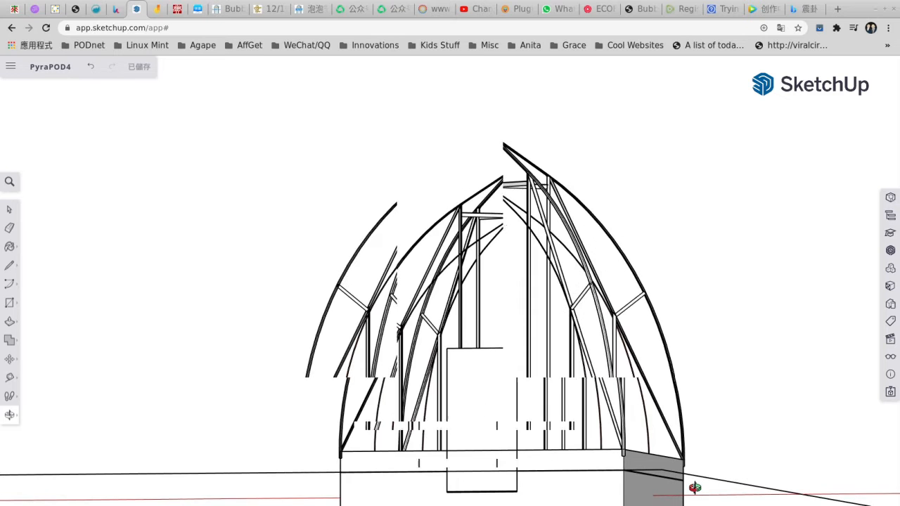
scroll(695, 487, up, 3)
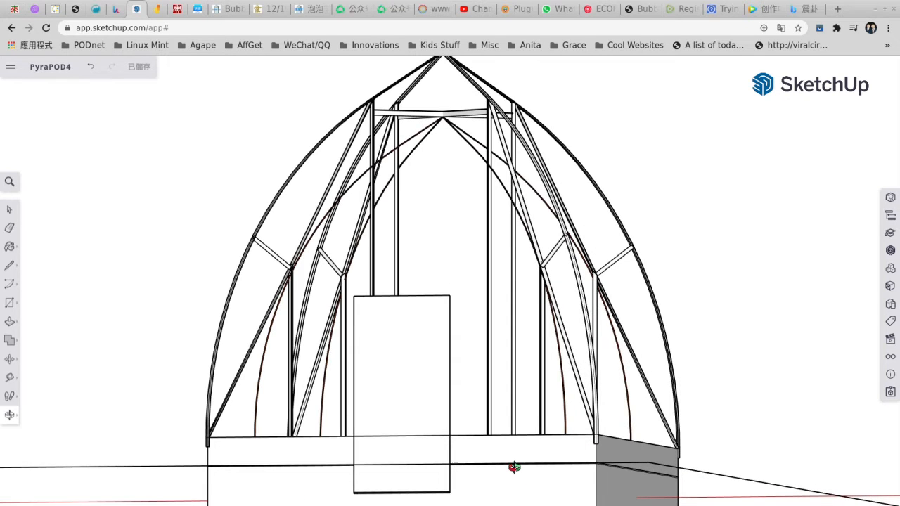
scroll(514, 468, down, 3)
drag(514, 471, 518, 489)
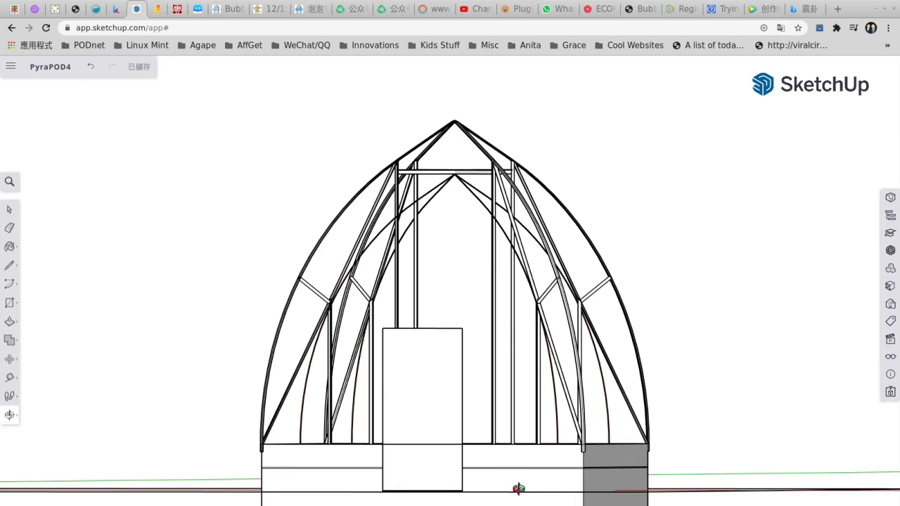
scroll(524, 492, down, 2)
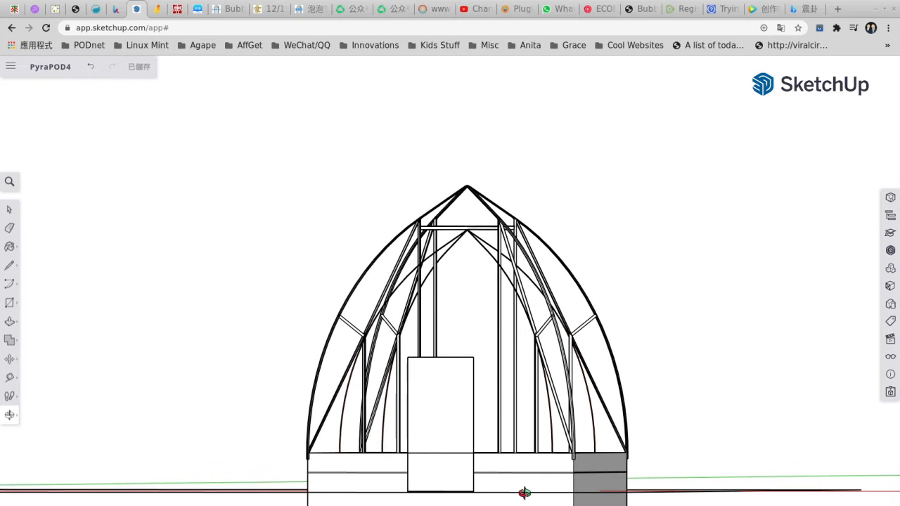
scroll(534, 492, up, 2)
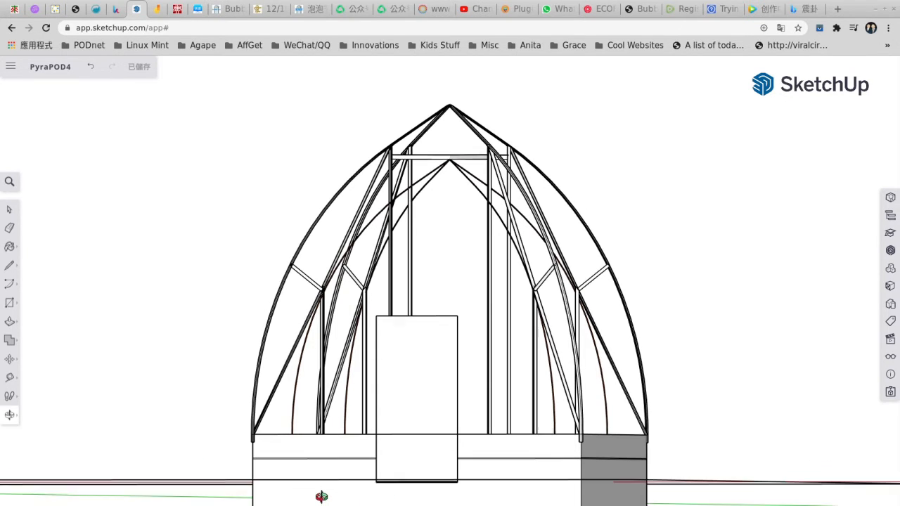
Tilt the front view to reveal the bed floor, then swing to an angled perspective of the arches
drag(320, 496, 321, 496)
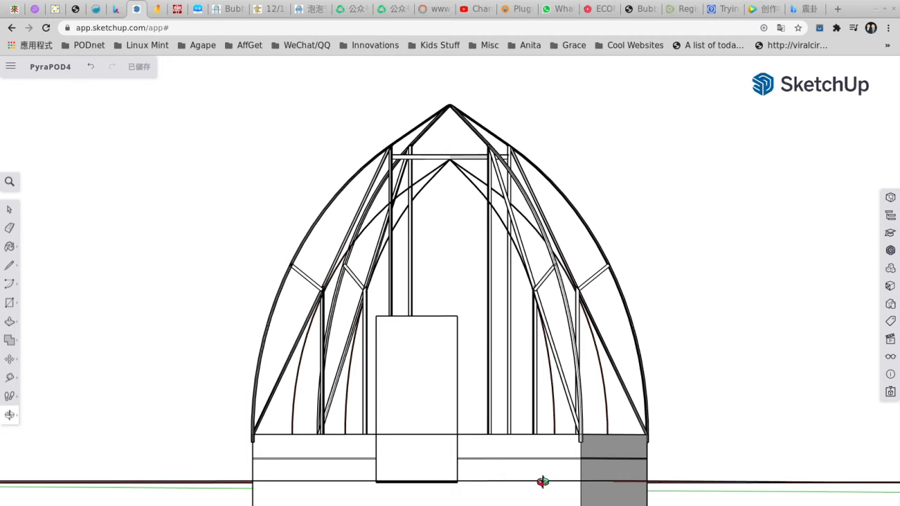
mouse_move(543, 483)
mouse_down()
mouse_move(556, 499)
mouse_move(574, 501)
mouse_up()
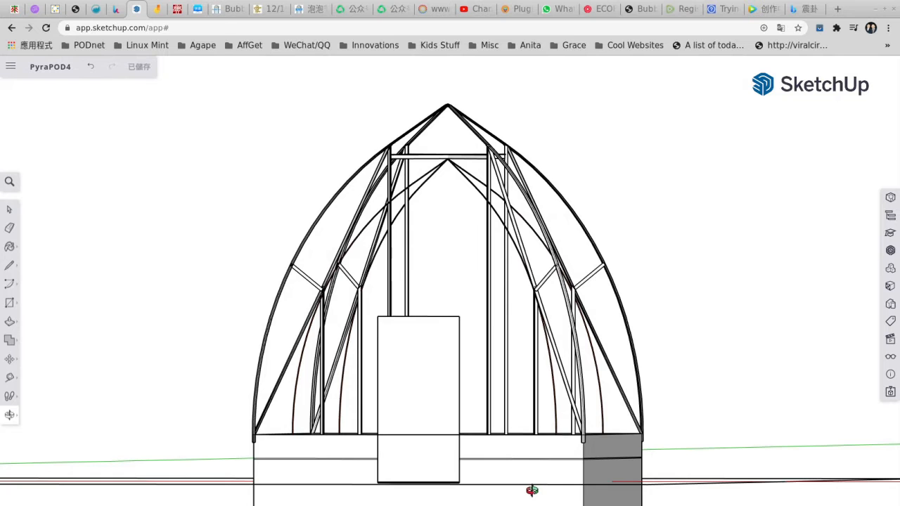
drag(530, 490, 523, 484)
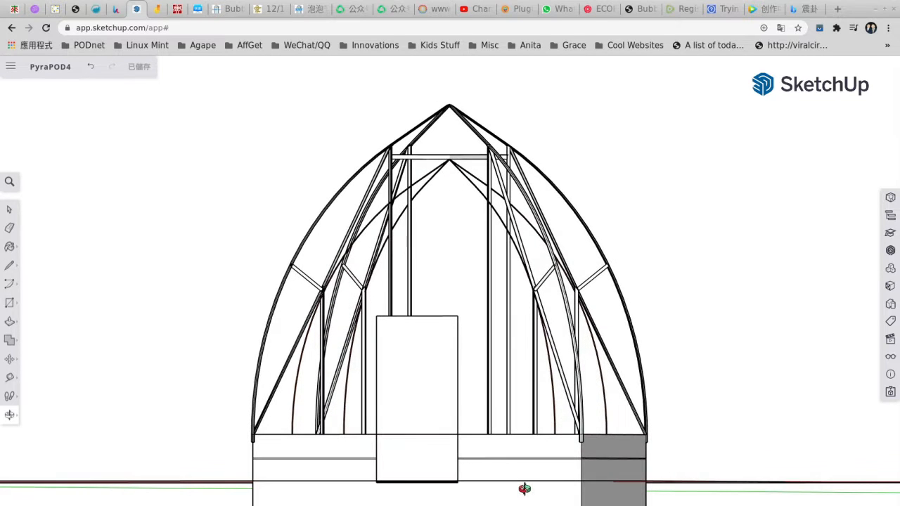
drag(421, 430, 418, 438)
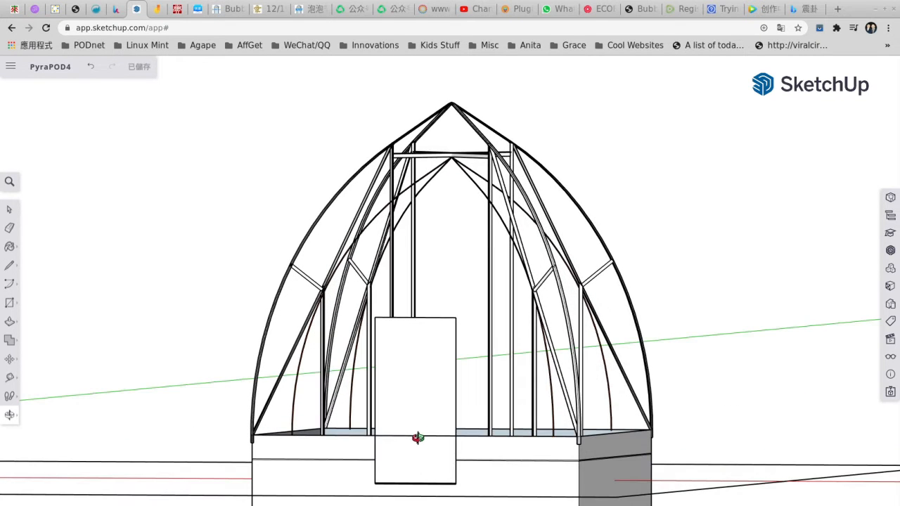
drag(439, 482, 442, 476)
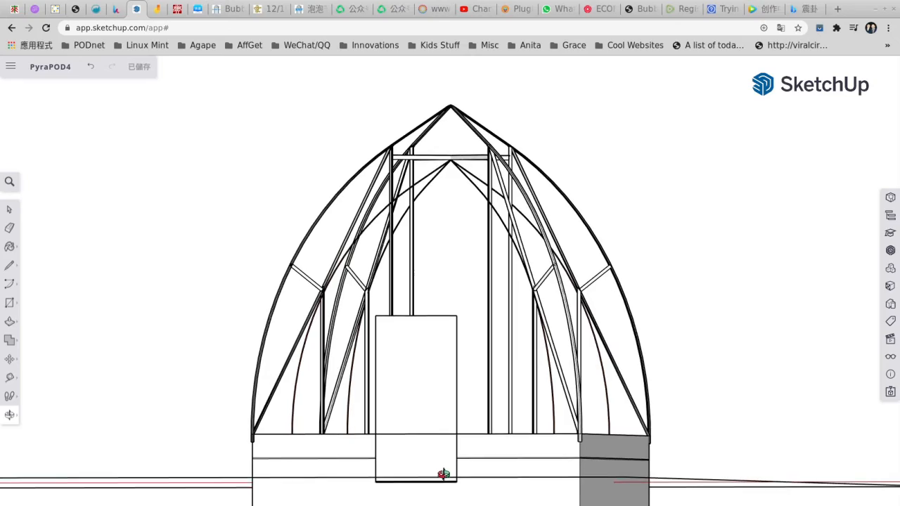
mouse_move(581, 345)
mouse_down()
mouse_move(522, 385)
mouse_move(519, 415)
mouse_up()
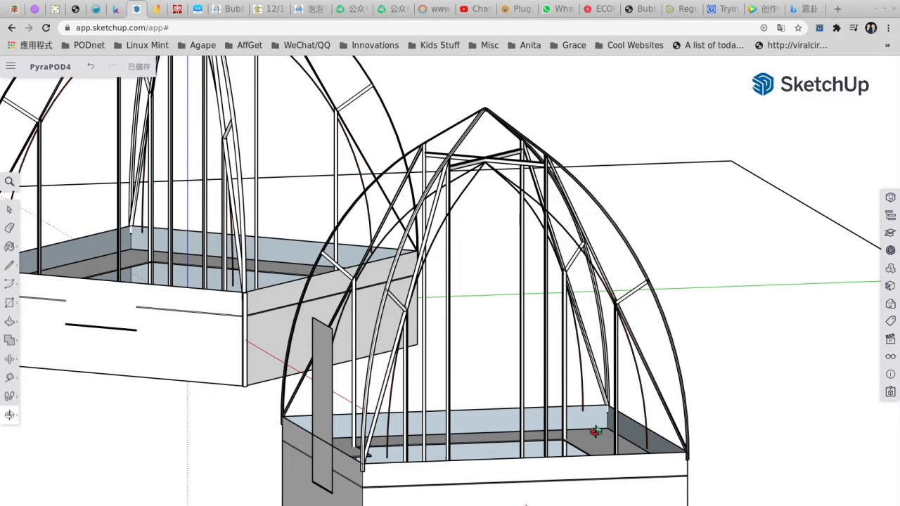
Orbit up to a raised three-quarter view looking down into the enclosed planting bed
mouse_move(566, 430)
mouse_down()
mouse_move(611, 473)
mouse_move(669, 444)
mouse_move(694, 445)
mouse_up()
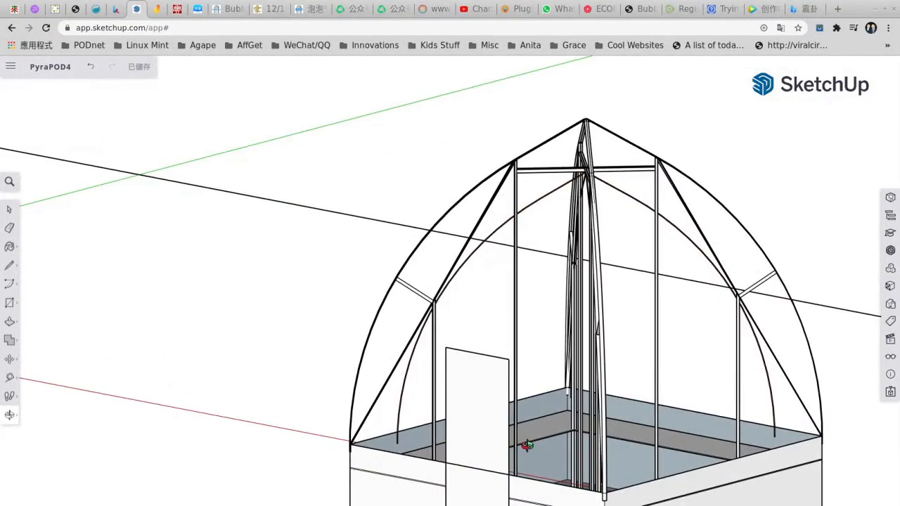
drag(527, 446, 751, 479)
scroll(750, 480, up, 2)
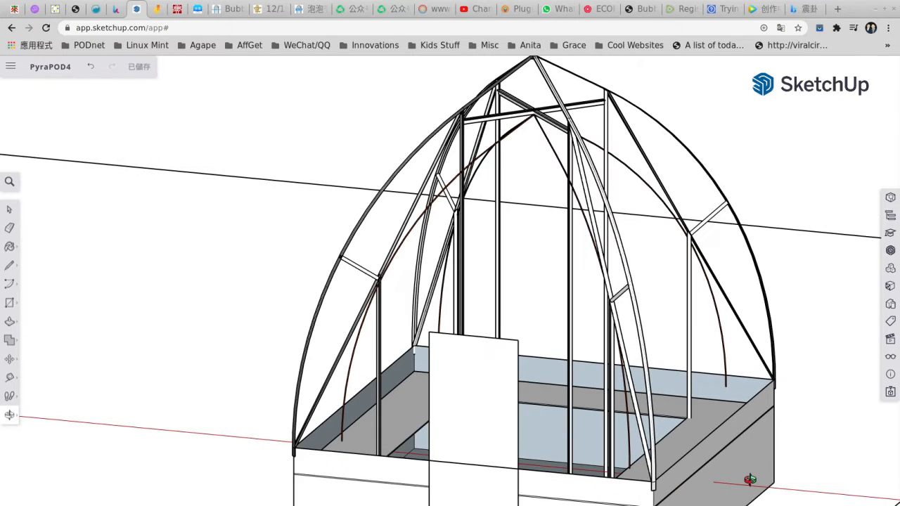
scroll(750, 480, up, 2)
scroll(750, 479, down, 2)
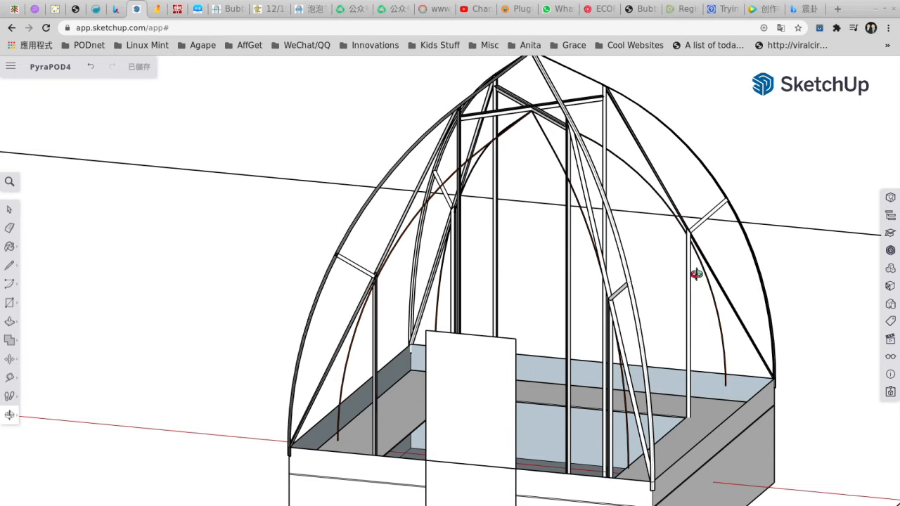
scroll(717, 269, up, 3)
scroll(603, 268, down, 3)
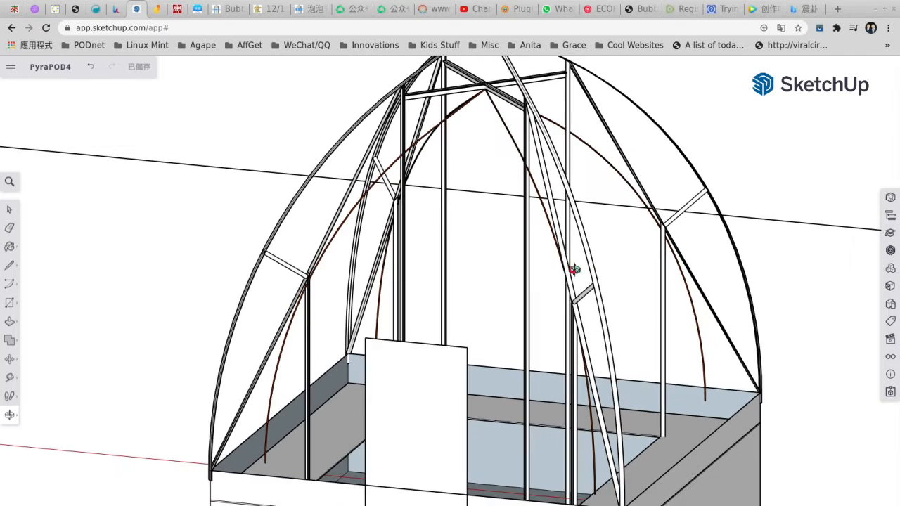
scroll(467, 300, down, 3)
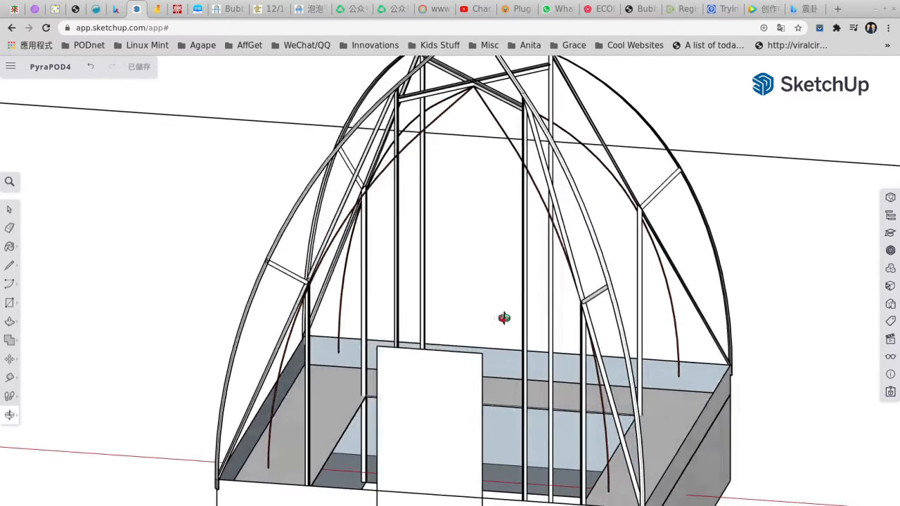
scroll(518, 295, up, 5)
scroll(518, 295, down, 5)
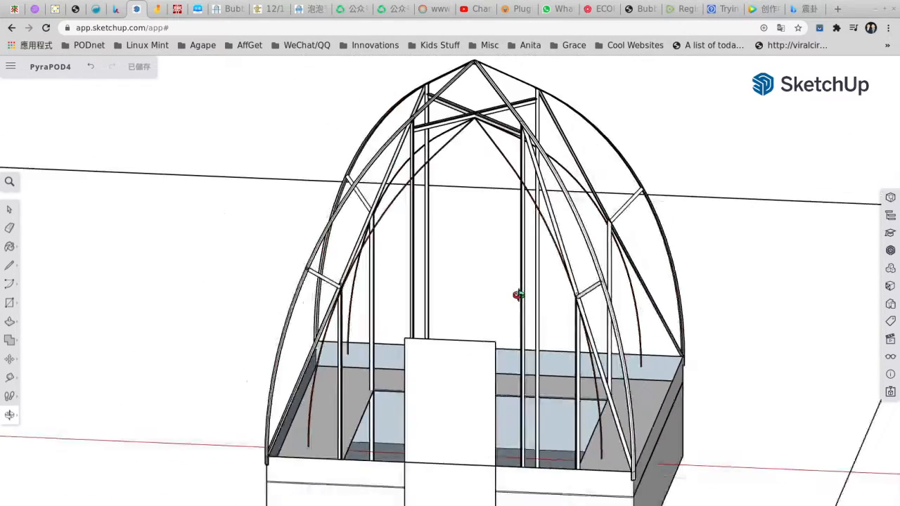
scroll(521, 225, up, 2)
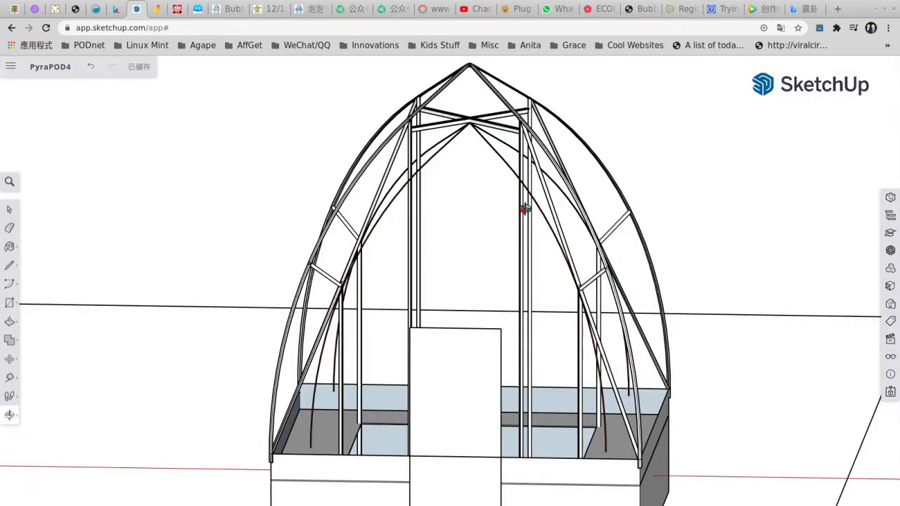
Orbit to the opposite front corner with the full frame, base to peak, in view
drag(523, 210, 608, 222)
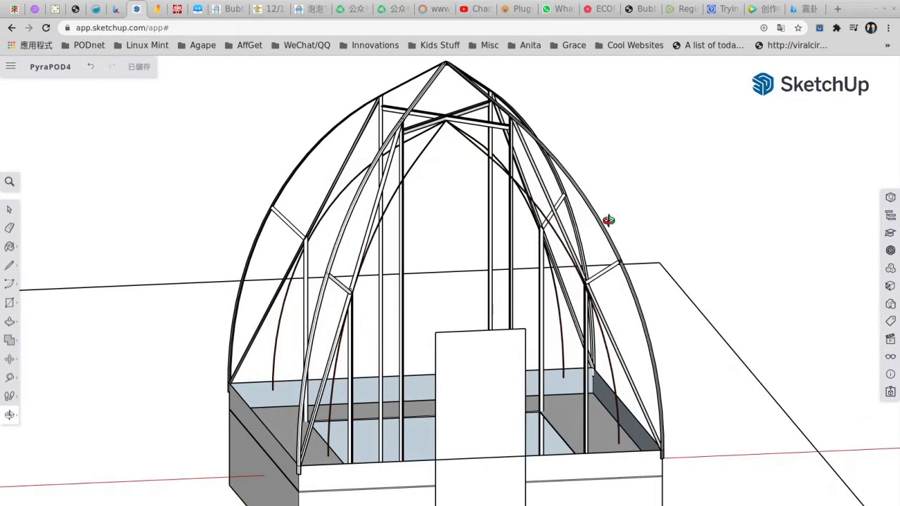
Orbit above, to the right side and back to a centred front elevation of the arched frame and door
mouse_move(520, 257)
mouse_down()
mouse_move(600, 279)
mouse_move(498, 316)
mouse_up()
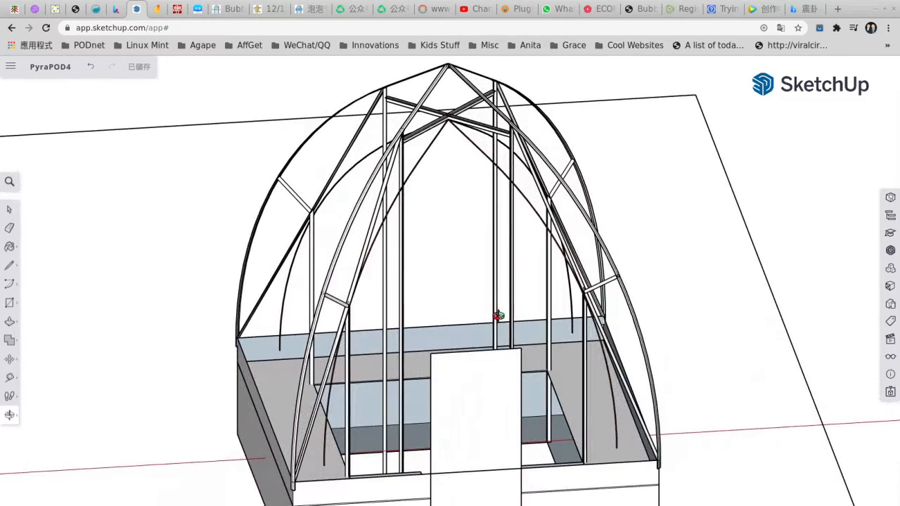
mouse_move(497, 317)
mouse_down()
mouse_move(417, 275)
mouse_move(487, 273)
mouse_up()
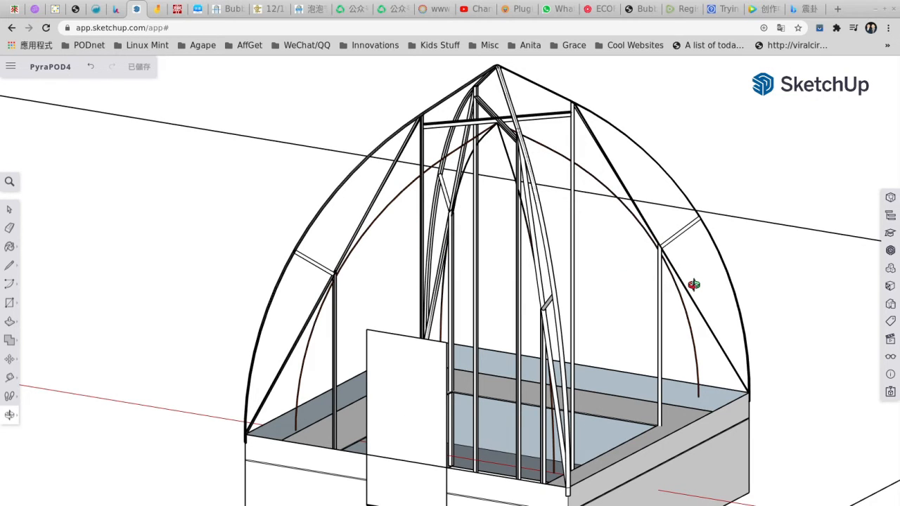
drag(623, 280, 647, 283)
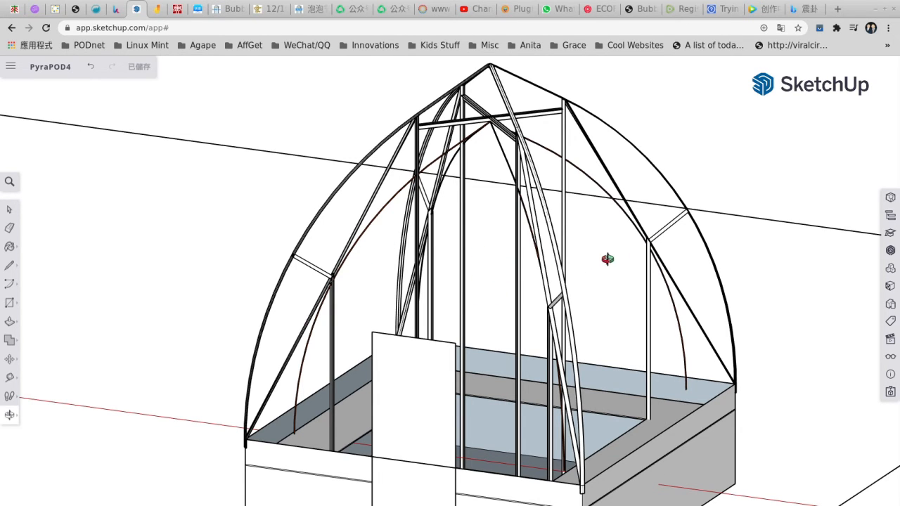
mouse_move(605, 277)
mouse_down()
mouse_move(666, 324)
mouse_move(550, 329)
mouse_move(630, 336)
mouse_move(534, 302)
mouse_move(555, 299)
mouse_move(566, 246)
mouse_move(492, 288)
mouse_move(518, 320)
mouse_move(479, 84)
mouse_move(492, 98)
mouse_move(464, 76)
mouse_up()
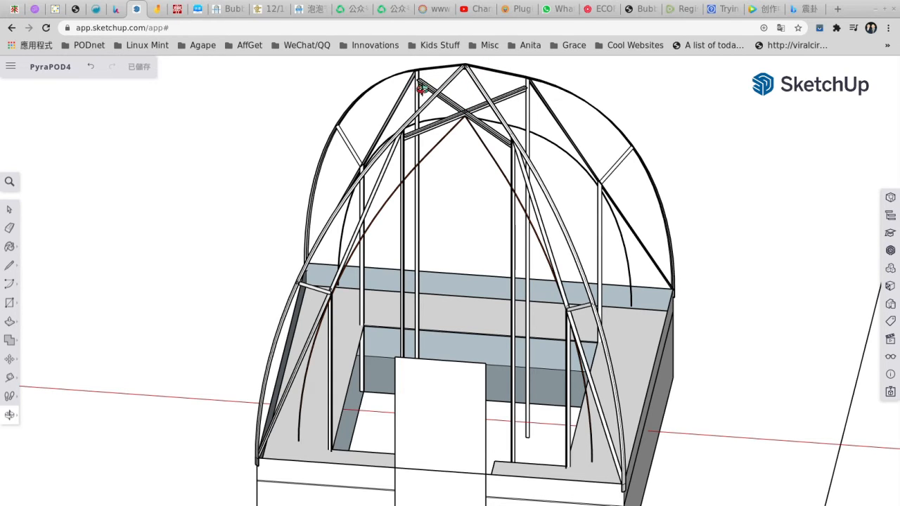
mouse_move(464, 169)
mouse_down()
mouse_move(487, 131)
mouse_move(502, 125)
mouse_up()
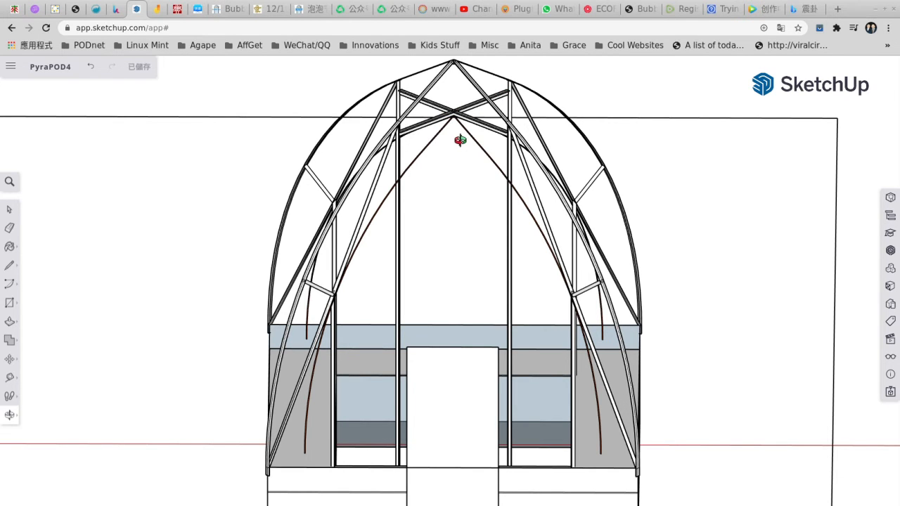
Orbit to face the front arch, then tilt slightly downward onto the doorway
drag(460, 138, 453, 89)
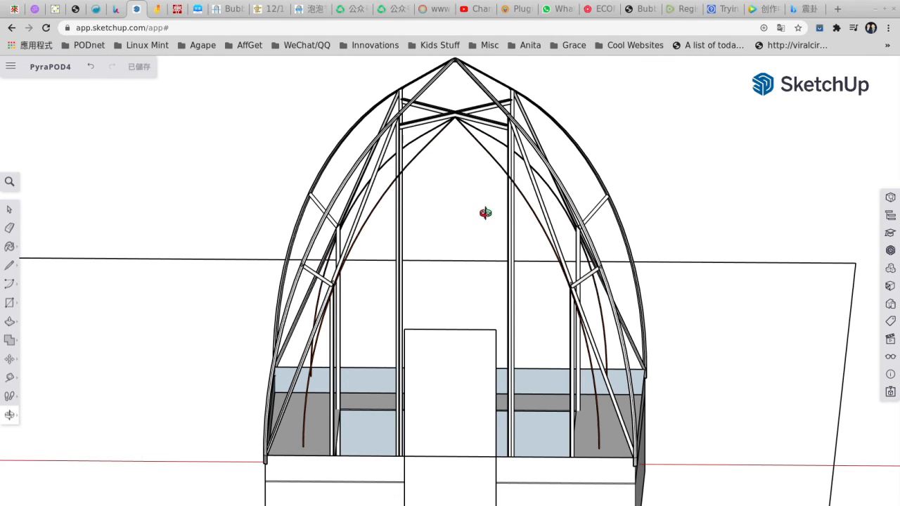
mouse_move(488, 214)
mouse_down()
mouse_move(520, 247)
mouse_move(552, 238)
mouse_move(488, 201)
mouse_move(532, 203)
mouse_move(437, 205)
mouse_up()
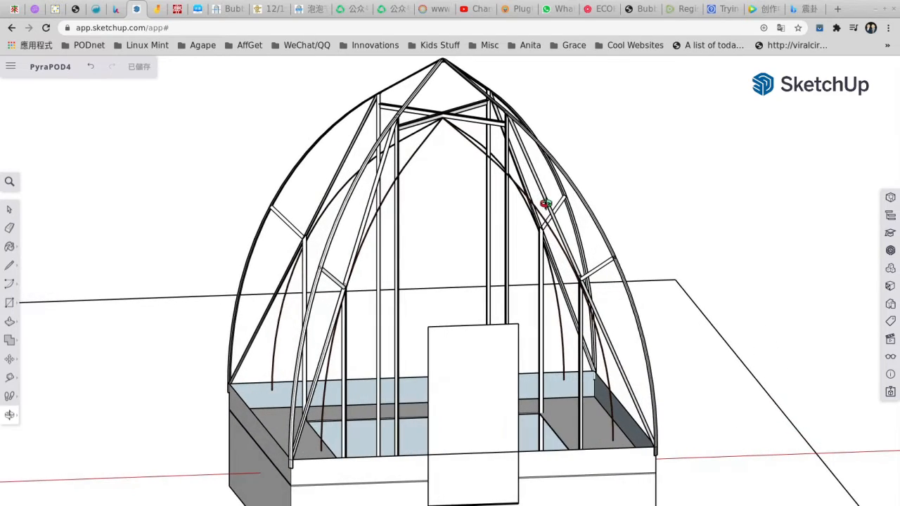
Orbit around the greenhouse's side and back to a near-front view showing the right planter wall
mouse_move(436, 205)
mouse_down()
mouse_move(437, 184)
mouse_move(382, 197)
mouse_move(422, 207)
mouse_move(371, 212)
mouse_up()
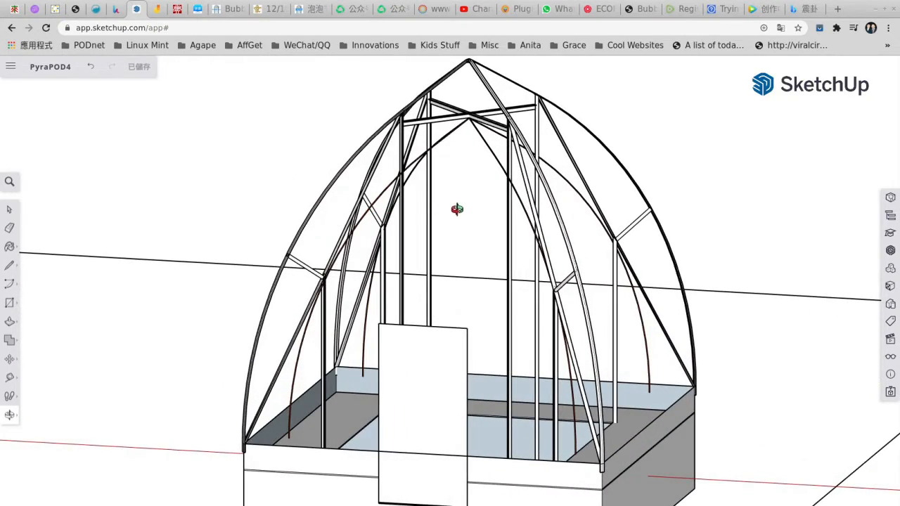
drag(457, 209, 404, 228)
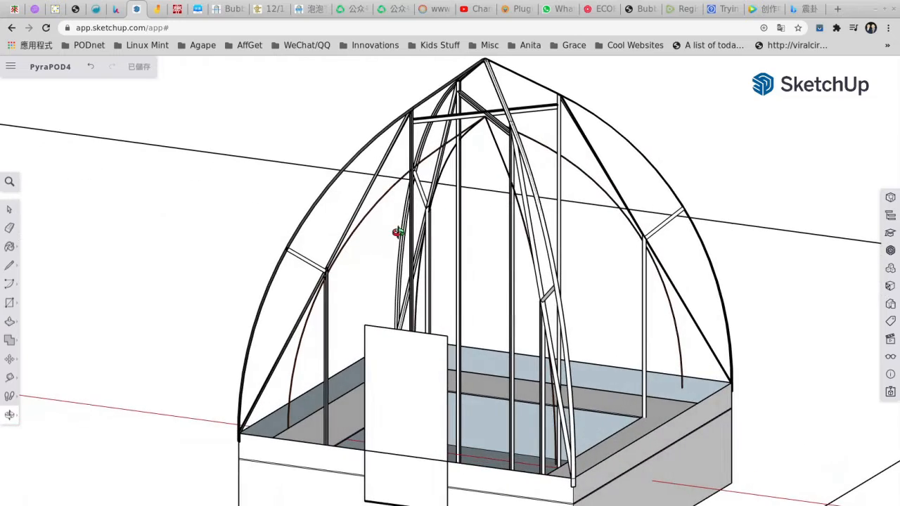
mouse_move(464, 224)
mouse_down()
mouse_move(449, 232)
mouse_move(627, 243)
mouse_up()
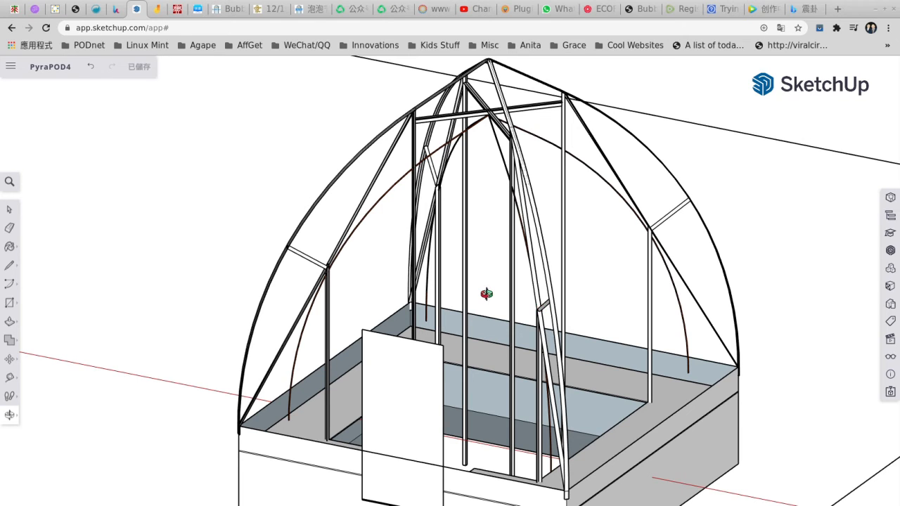
drag(487, 293, 568, 255)
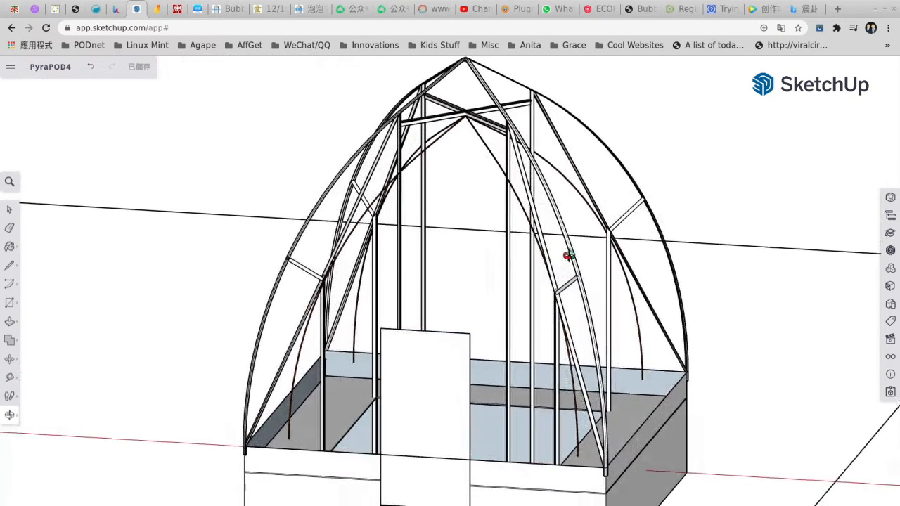
mouse_move(568, 254)
mouse_down()
mouse_move(480, 285)
mouse_move(598, 285)
mouse_up()
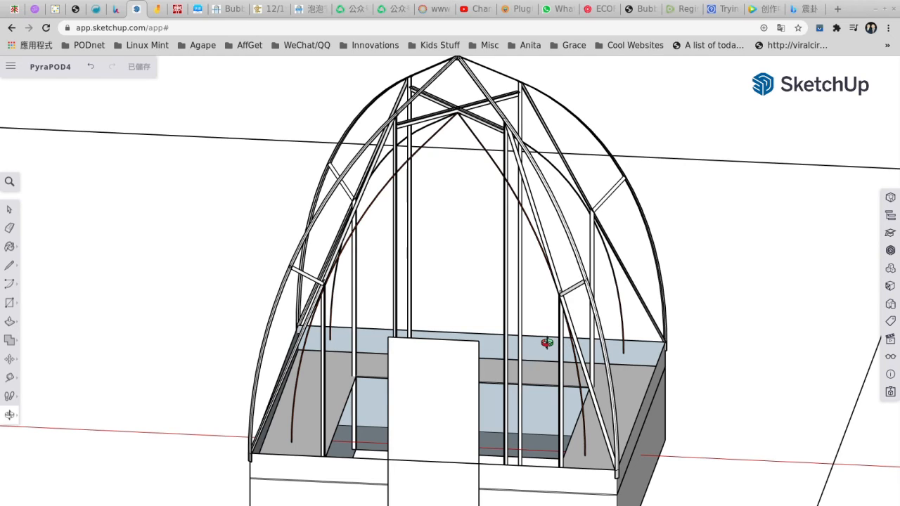
Orbit to the side profile revealing the central members, then back to a front three-quarter view
drag(524, 315, 365, 227)
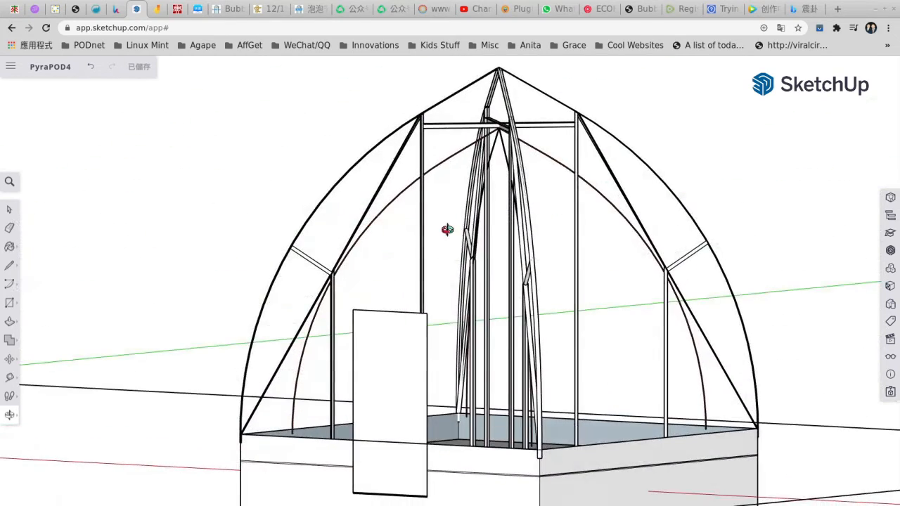
drag(594, 236, 543, 252)
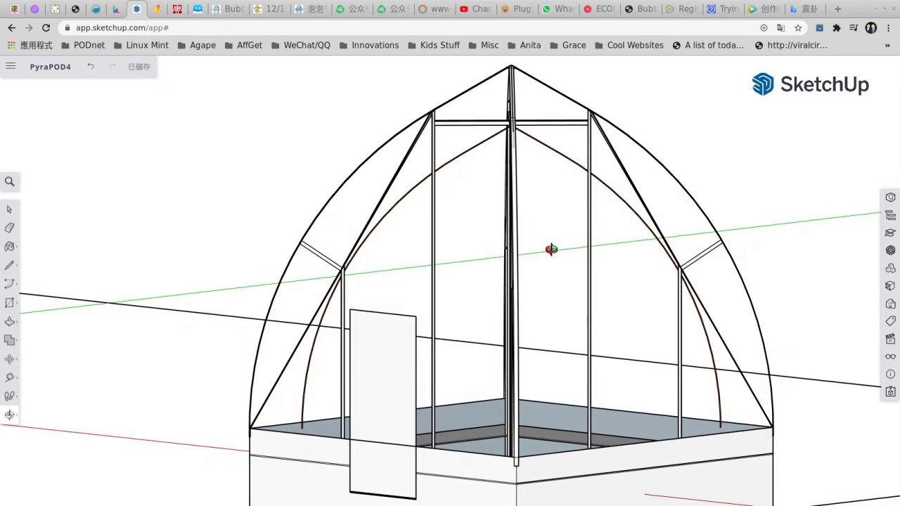
drag(543, 252, 545, 265)
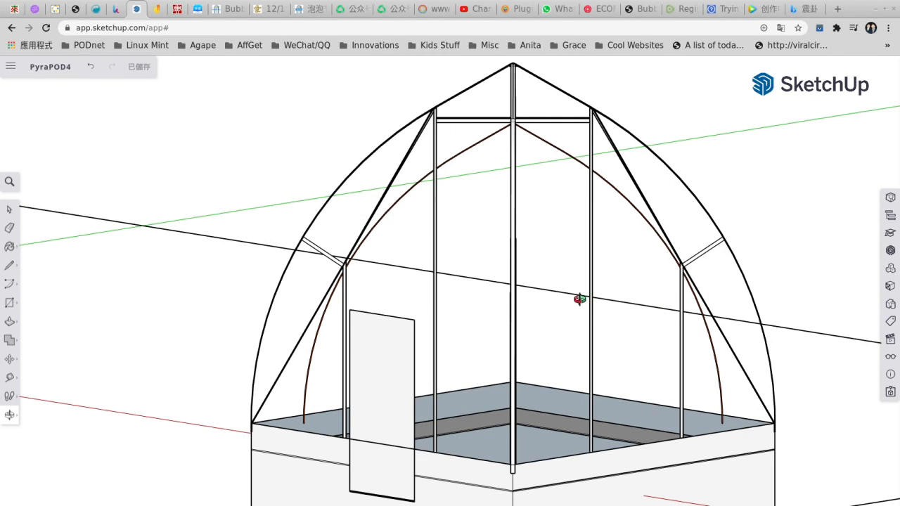
drag(581, 299, 762, 313)
drag(654, 288, 640, 277)
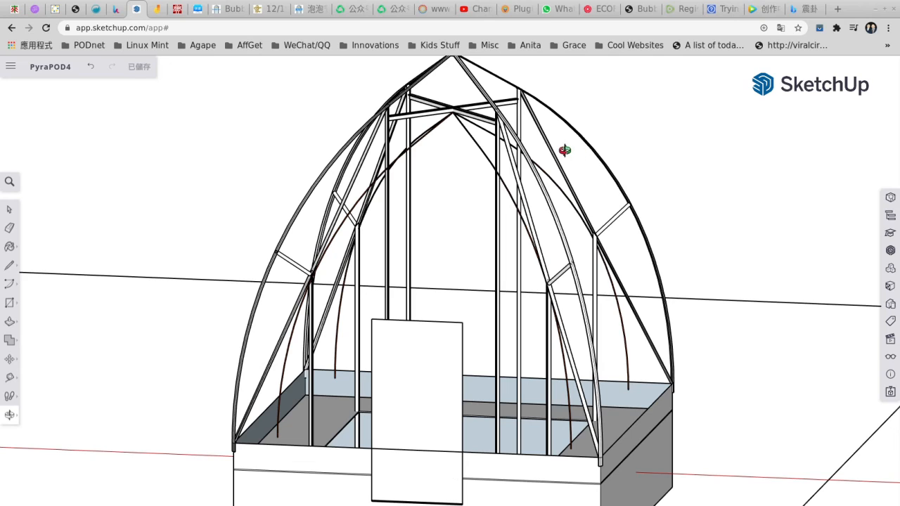
Raise the camera to a higher angle and rotate to face the doorway and arches front-on
mouse_move(564, 145)
mouse_down()
mouse_move(563, 107)
mouse_move(556, 106)
mouse_up()
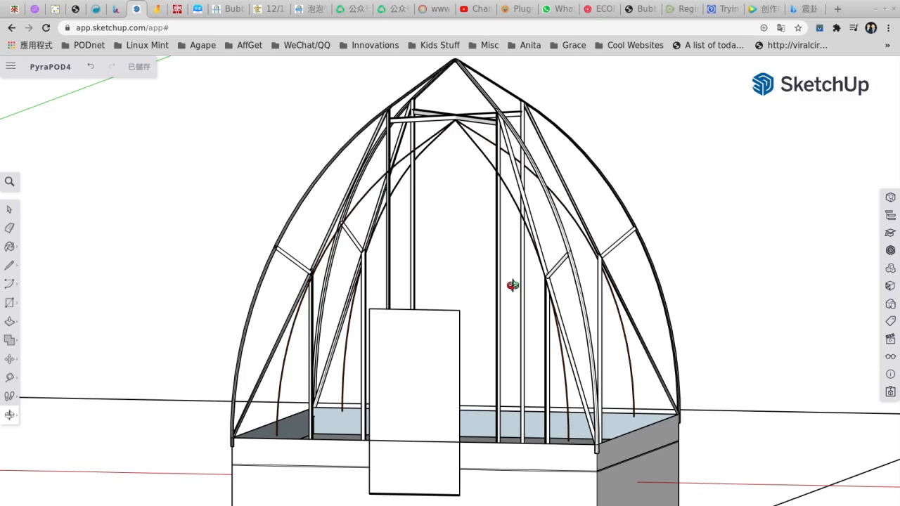
mouse_move(513, 286)
mouse_down()
mouse_move(547, 278)
mouse_move(469, 287)
mouse_up()
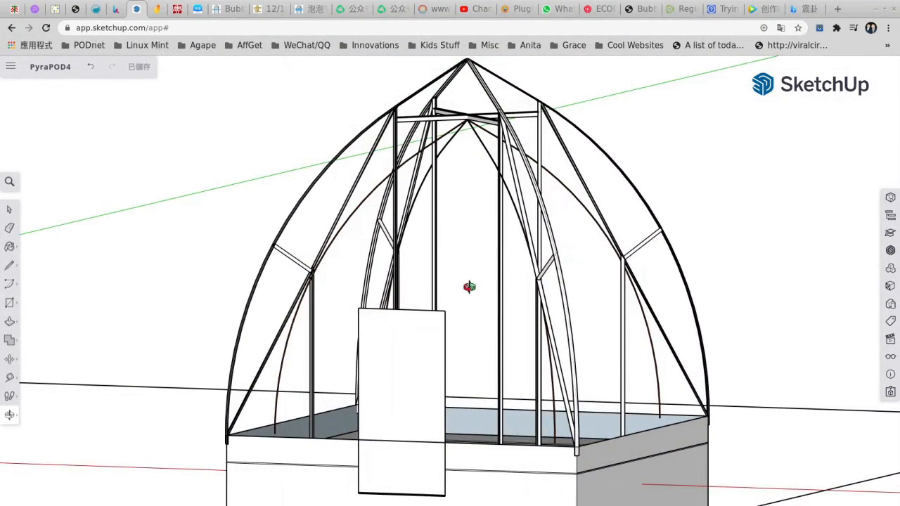
drag(469, 287, 484, 295)
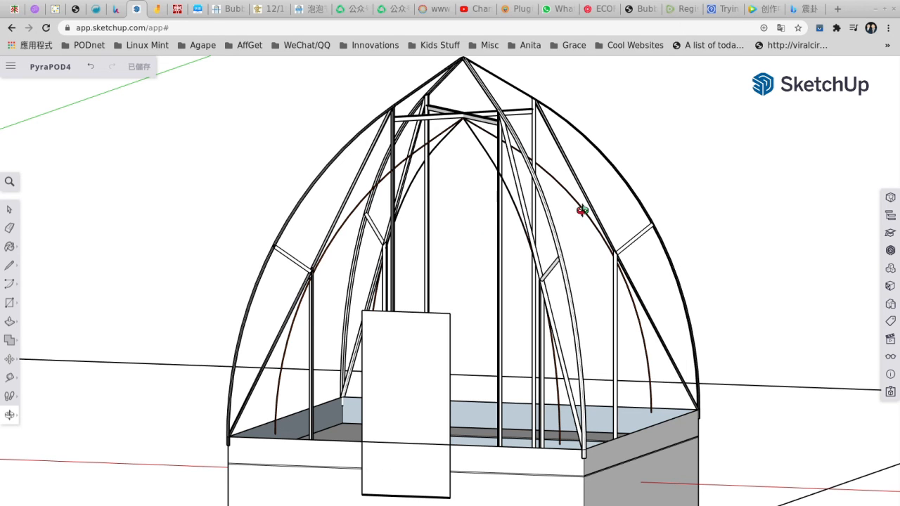
drag(584, 211, 622, 218)
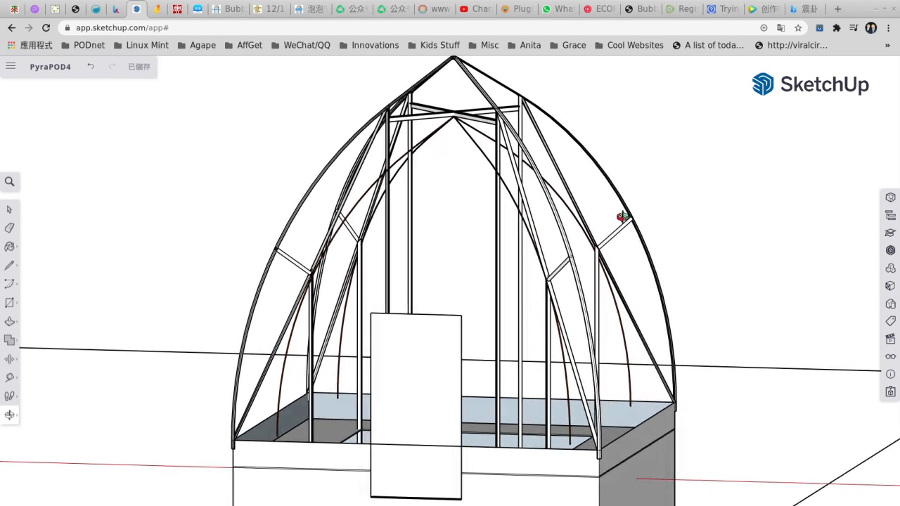